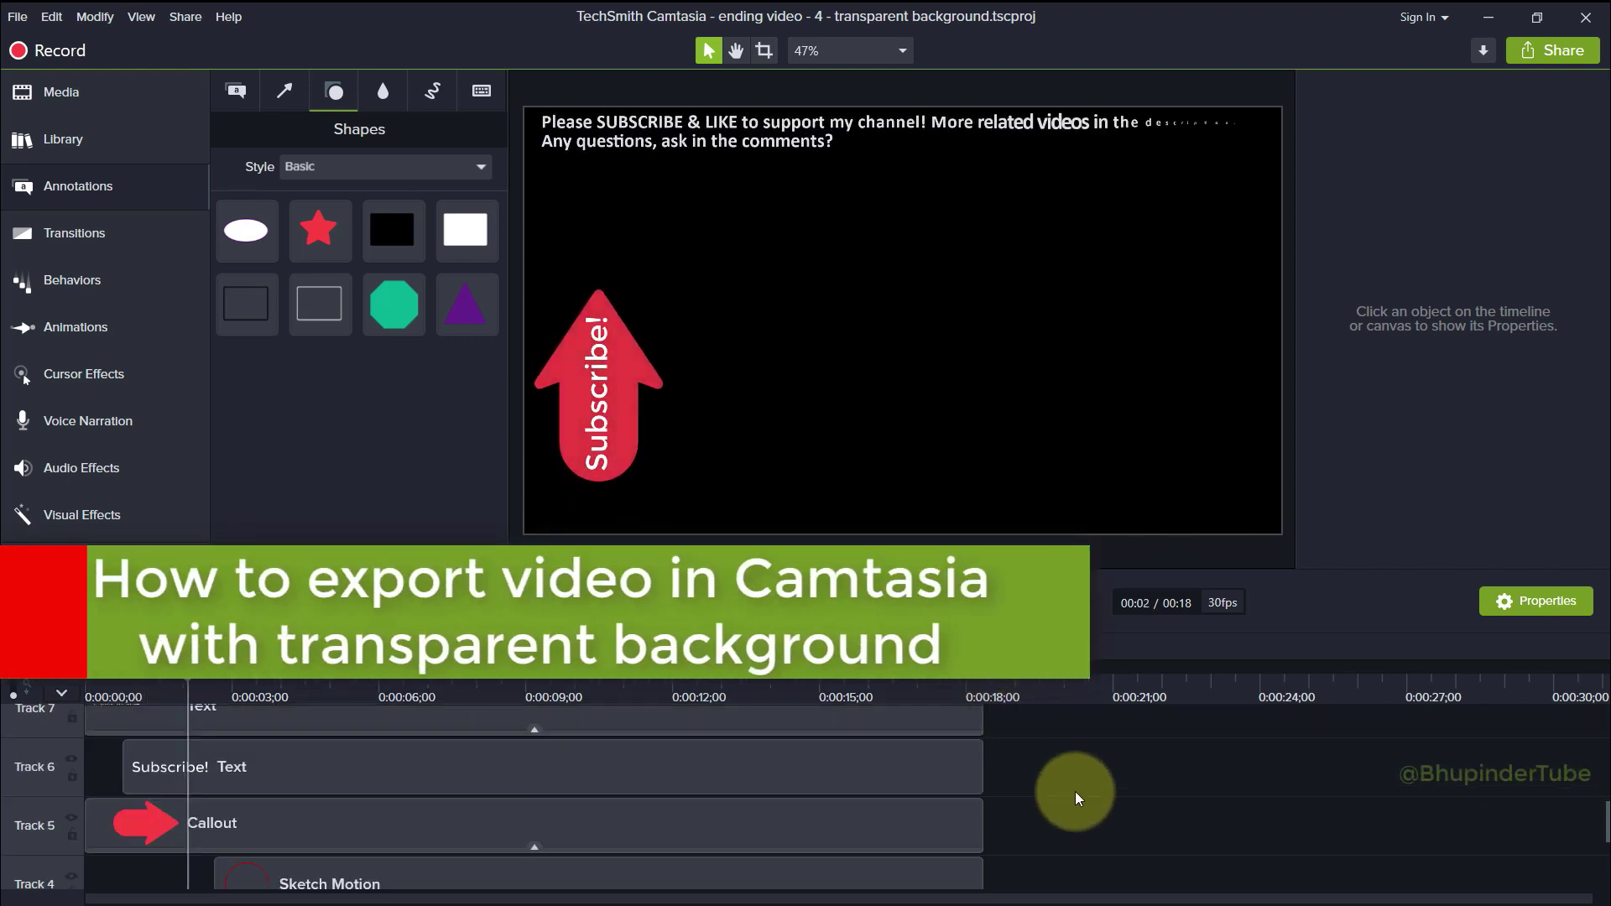
scroll(1075, 791, down, 3)
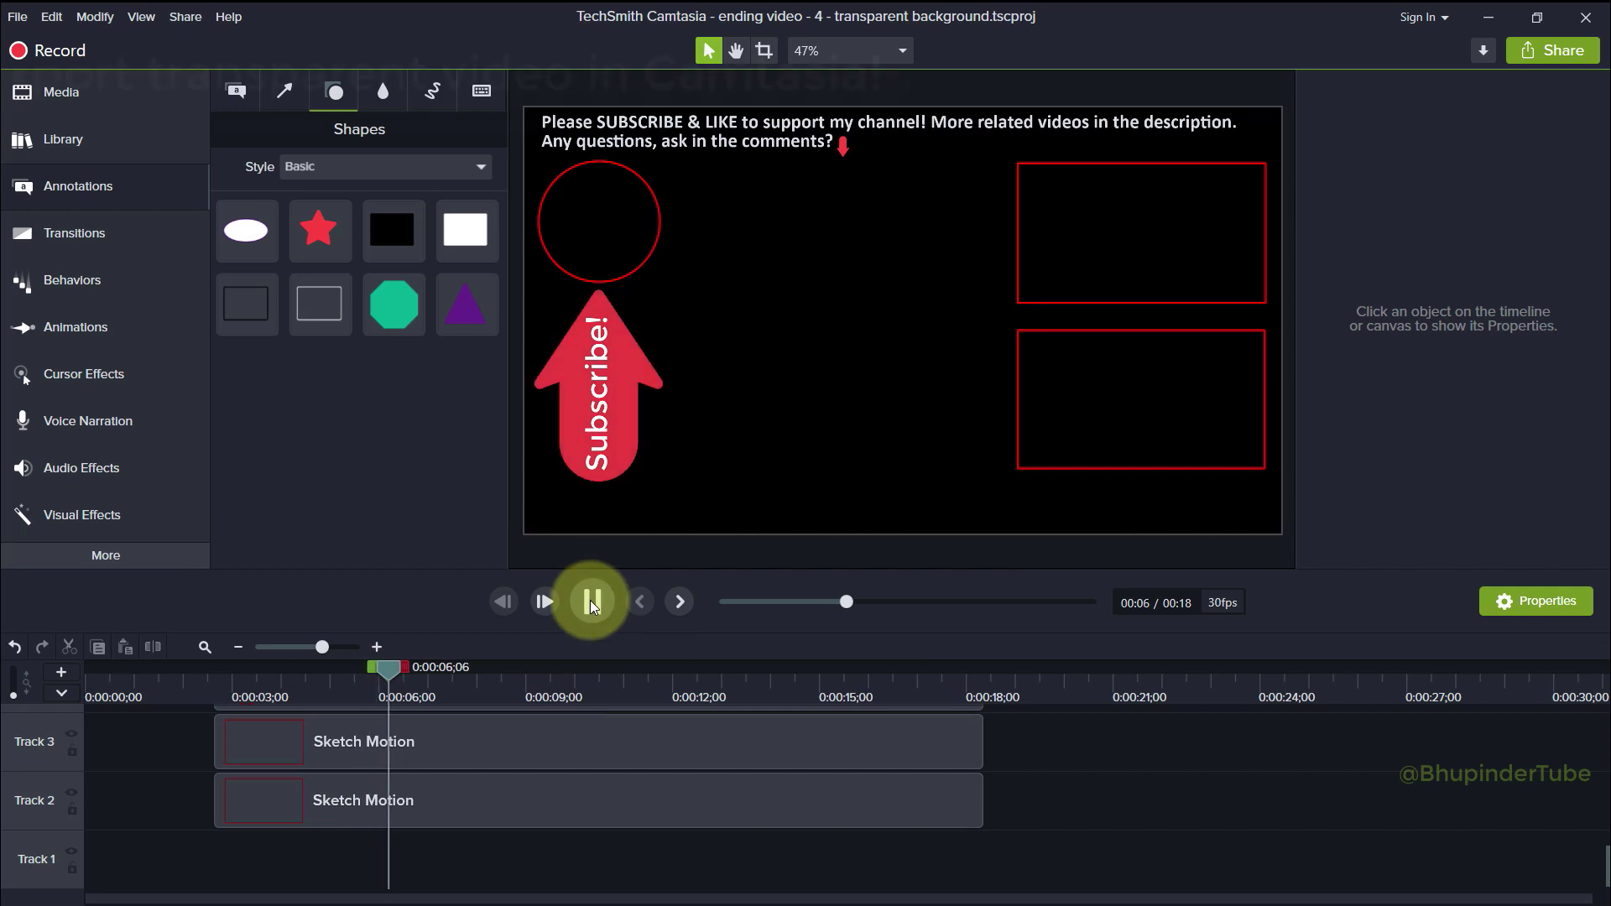
- Pause and resume the end screen, read the second and 'Transparent background' posts, then minimize the browser
click(590, 601)
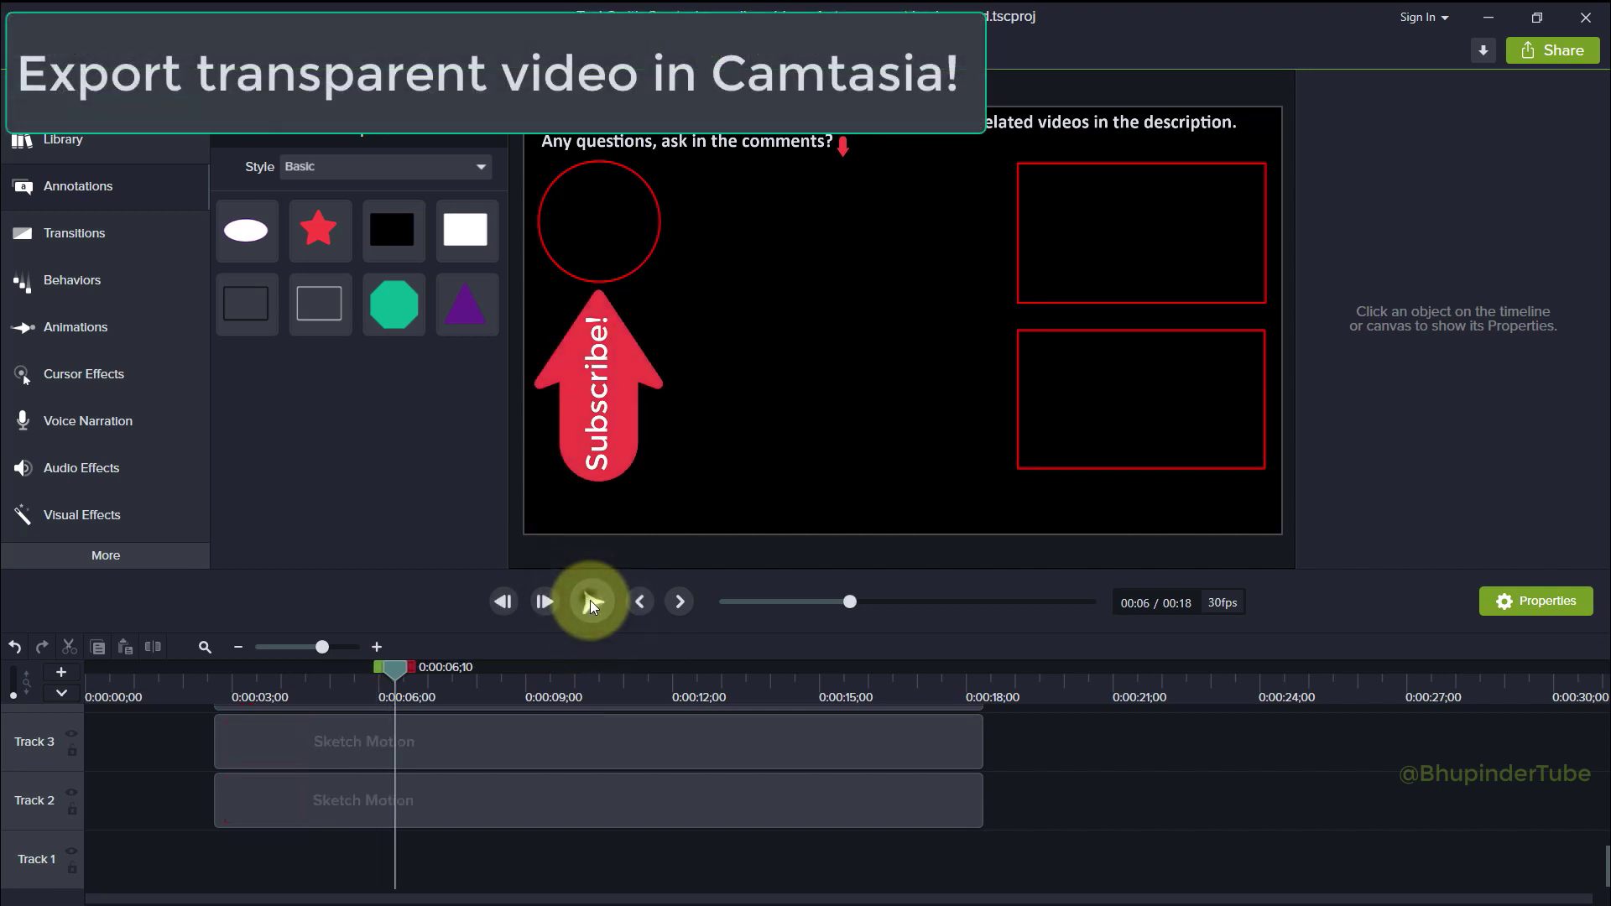
click(591, 601)
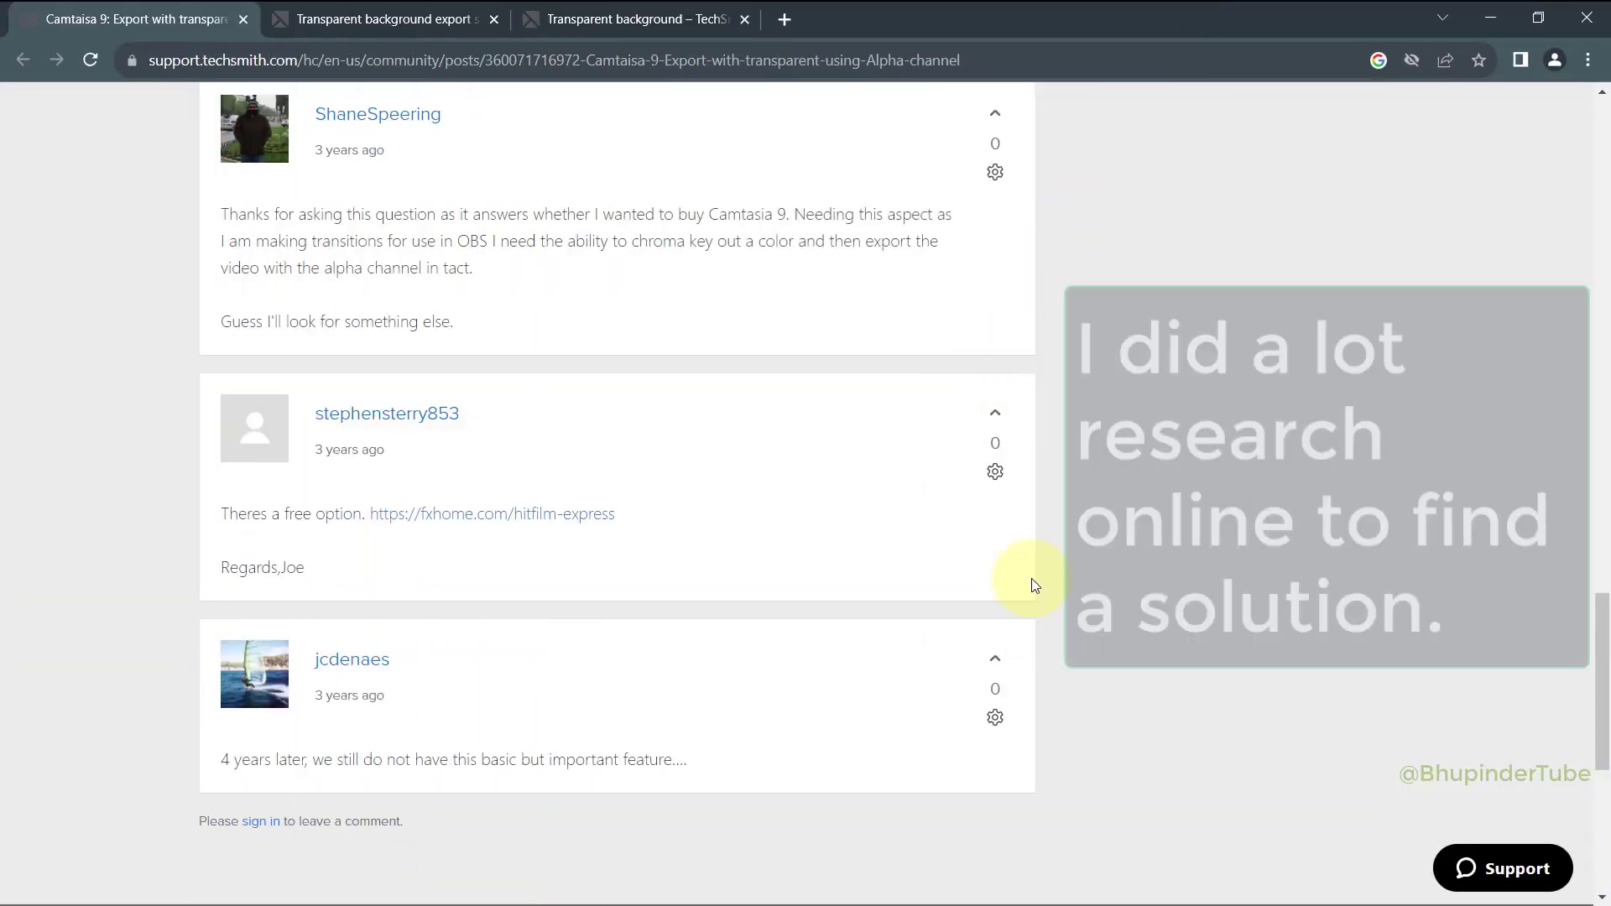
scroll(1025, 576, up, 8)
scroll(1097, 681, up, 3)
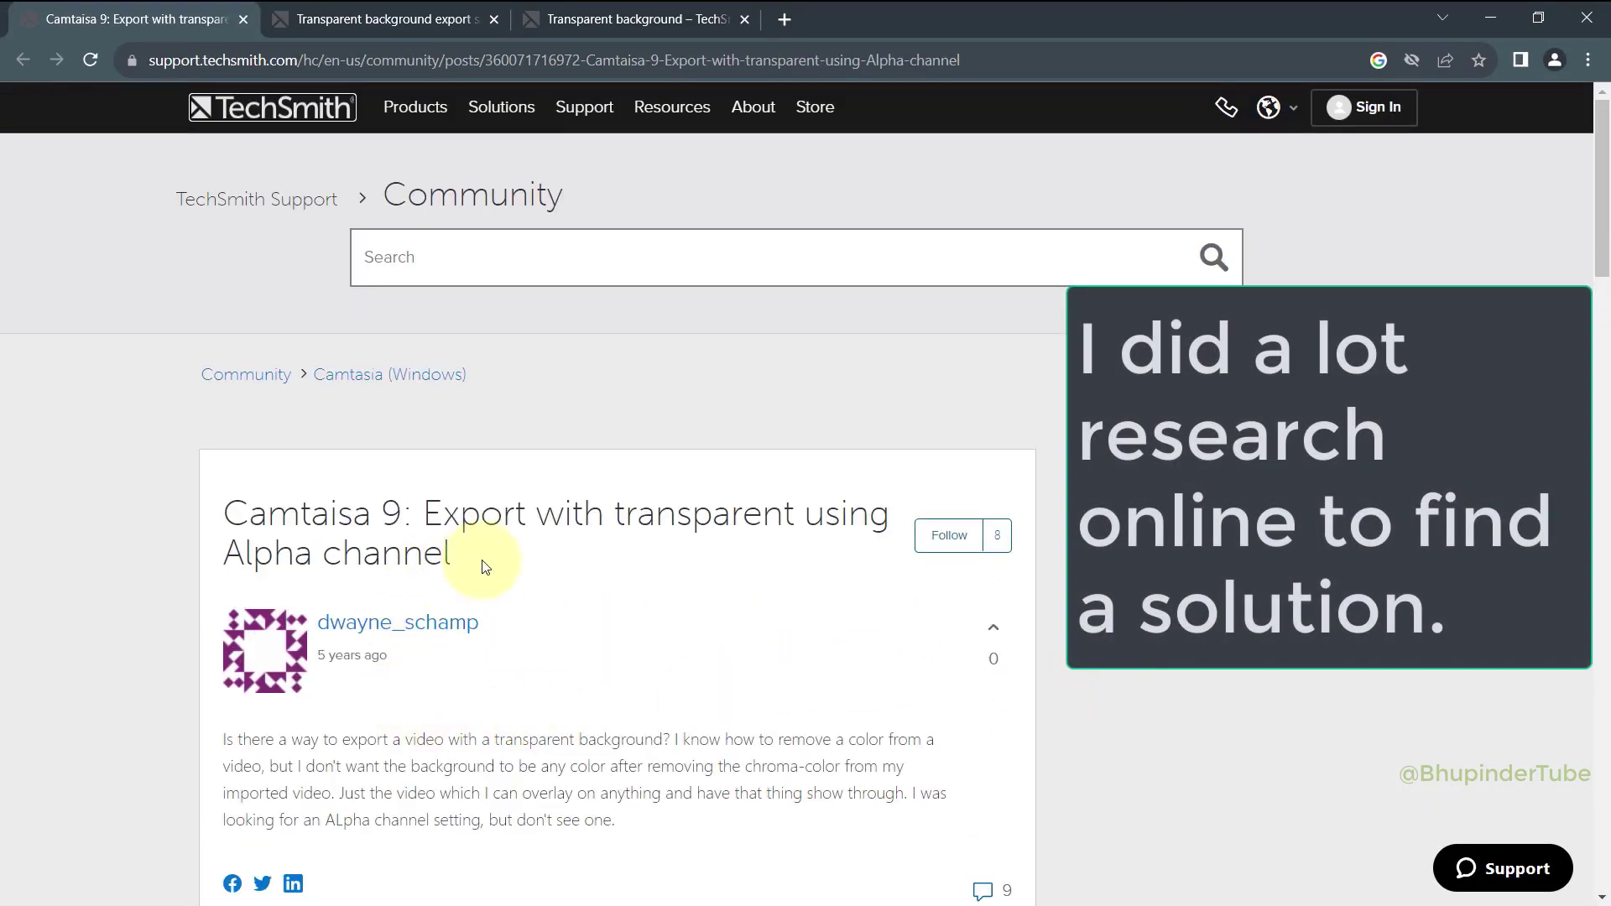
click(383, 18)
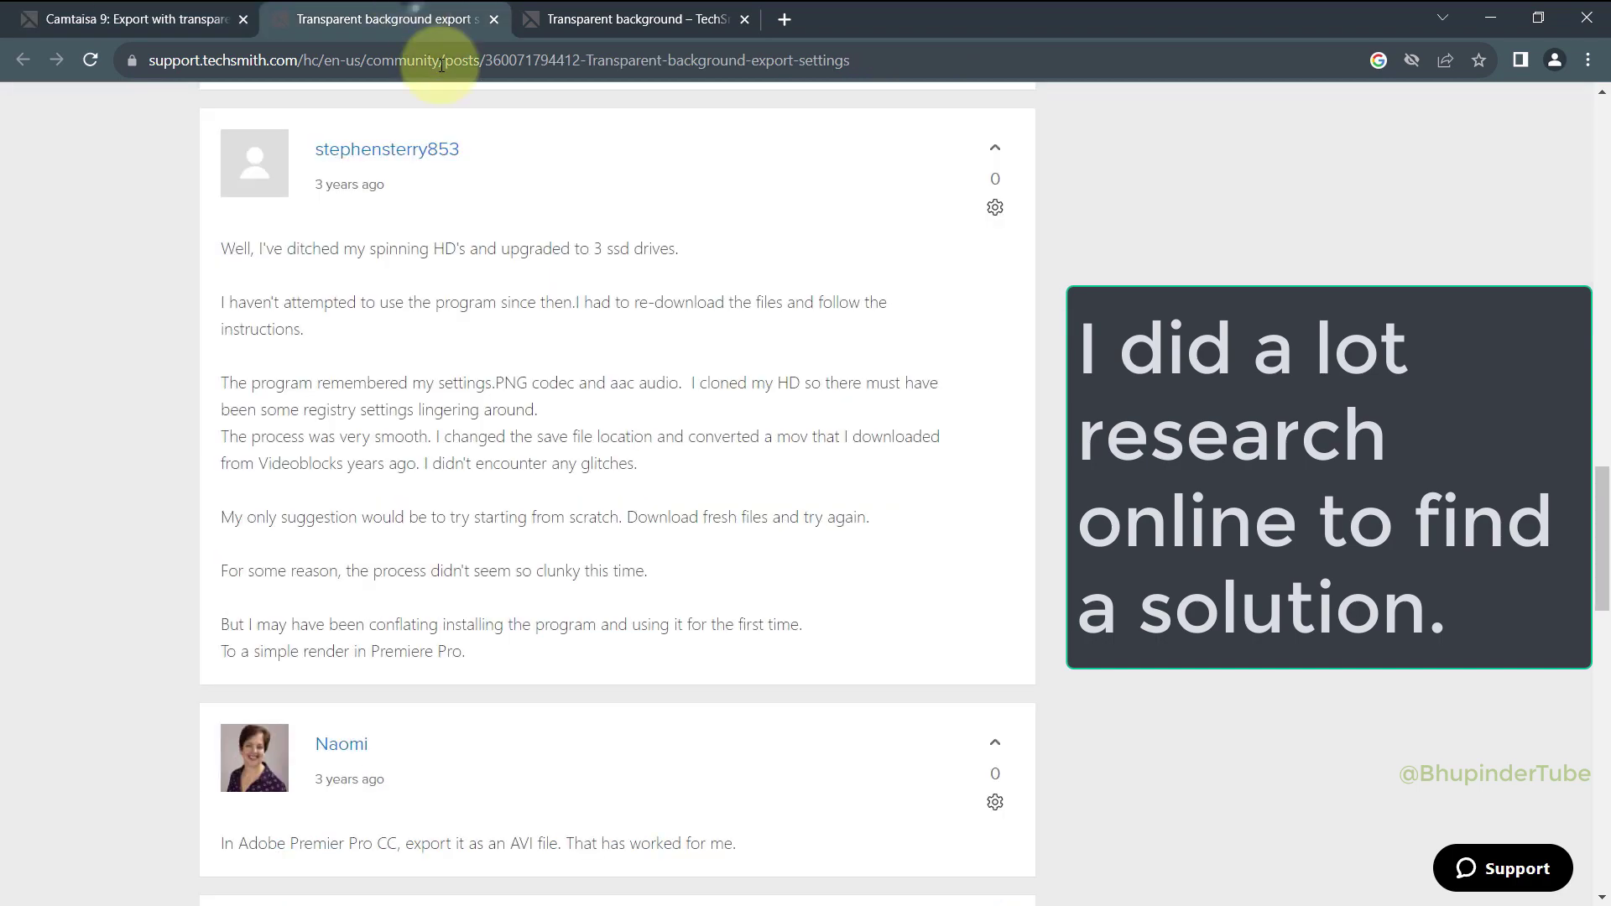
scroll(702, 464, up, 5)
scroll(700, 460, up, 5)
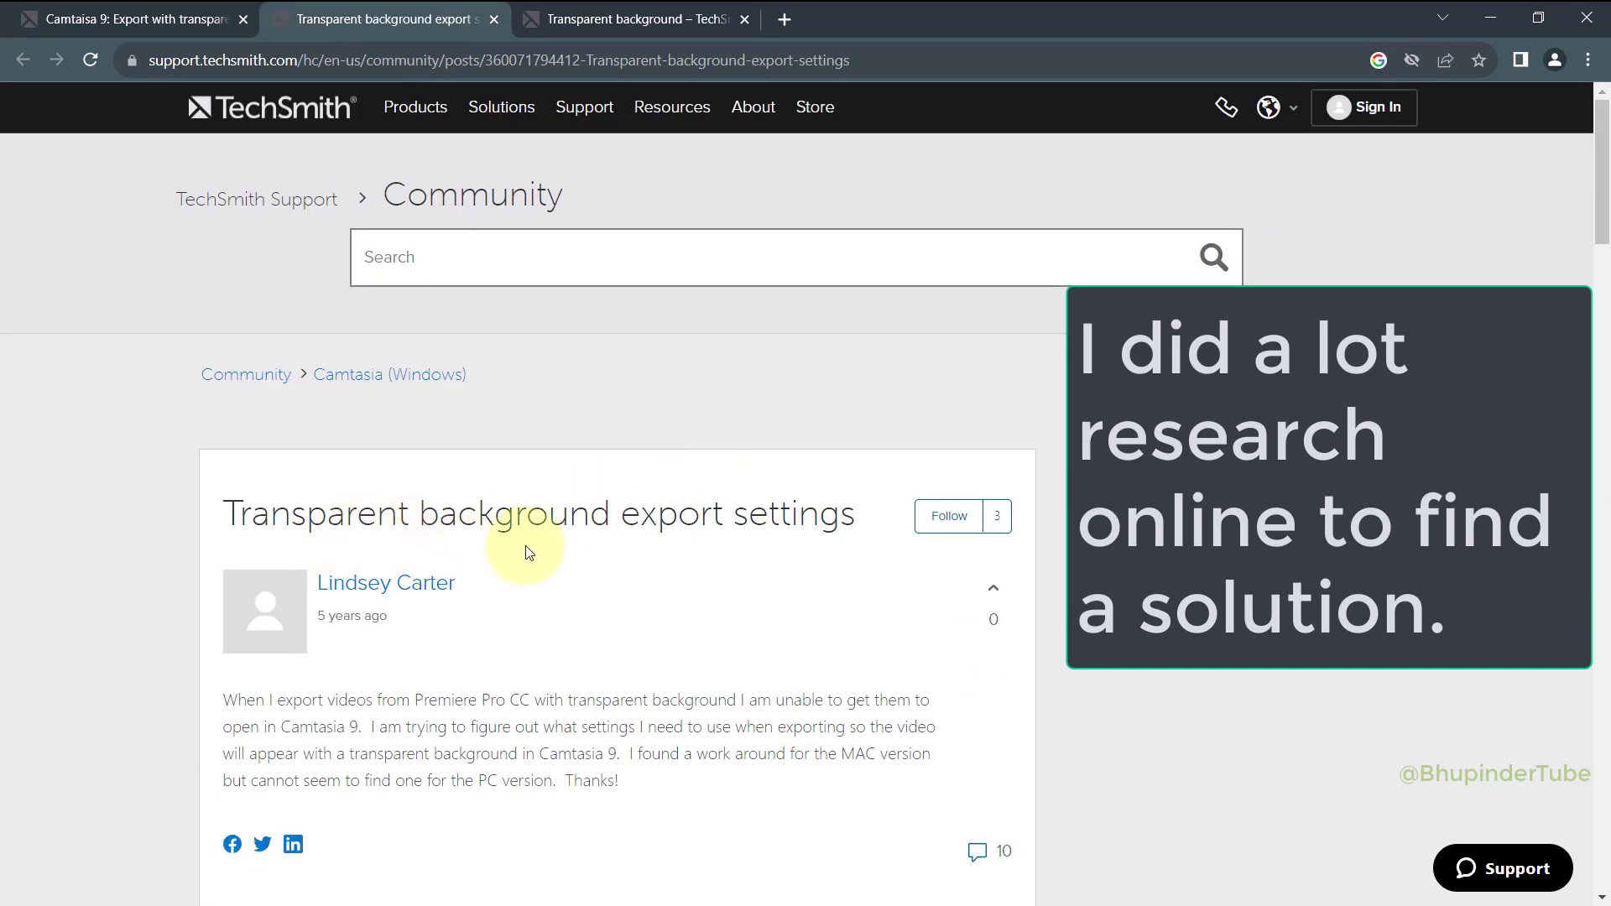
click(676, 11)
scroll(664, 448, up, 10)
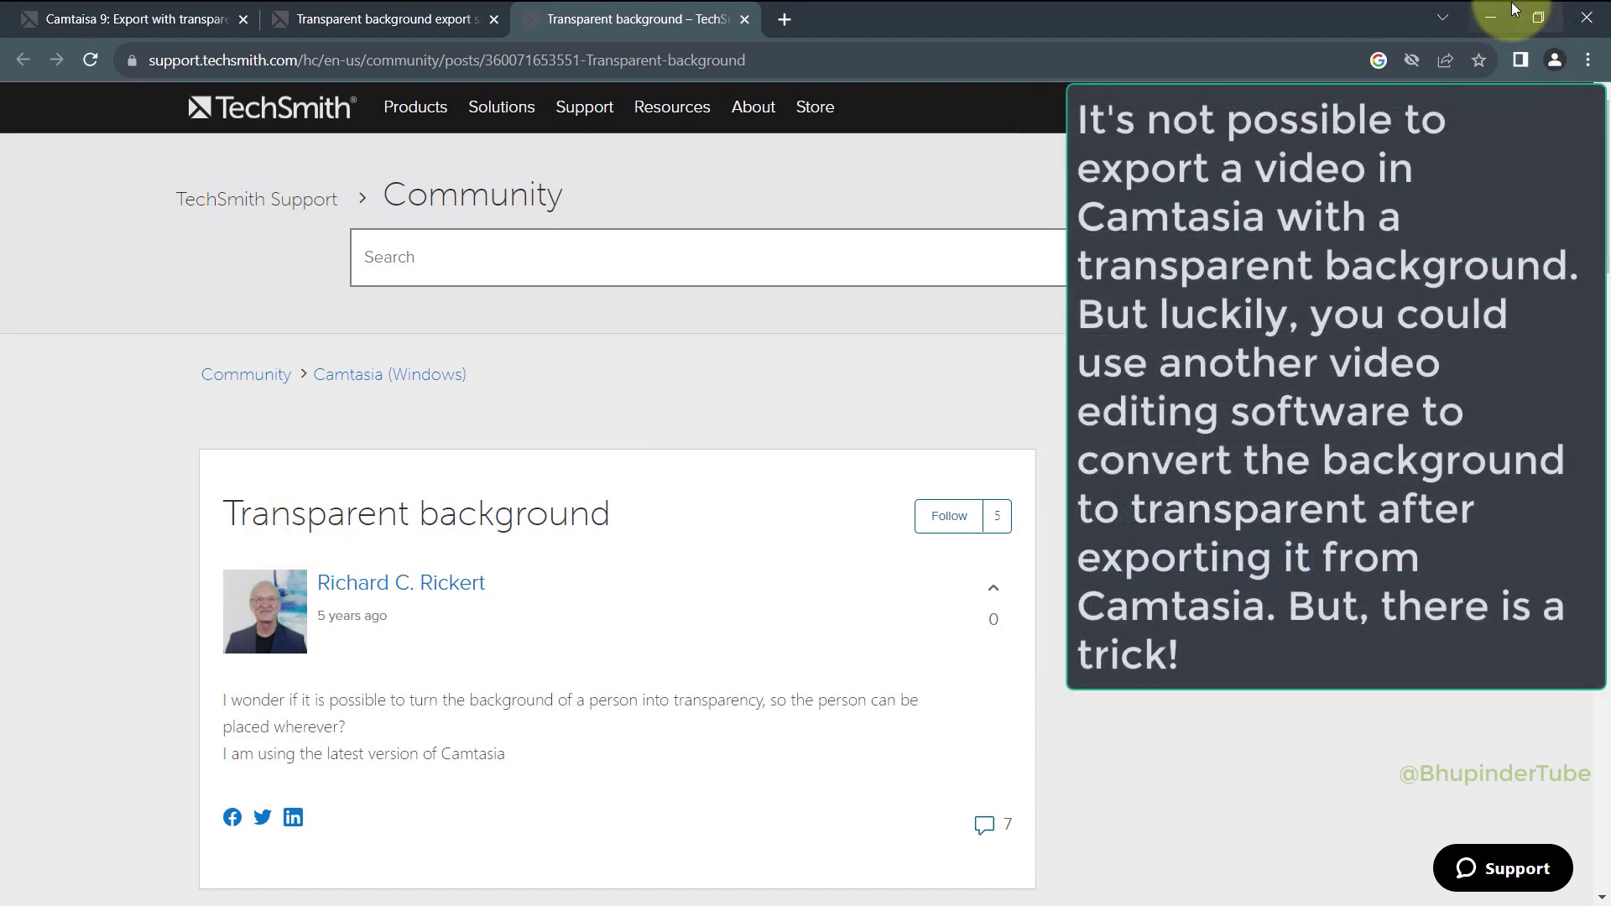
click(1499, 12)
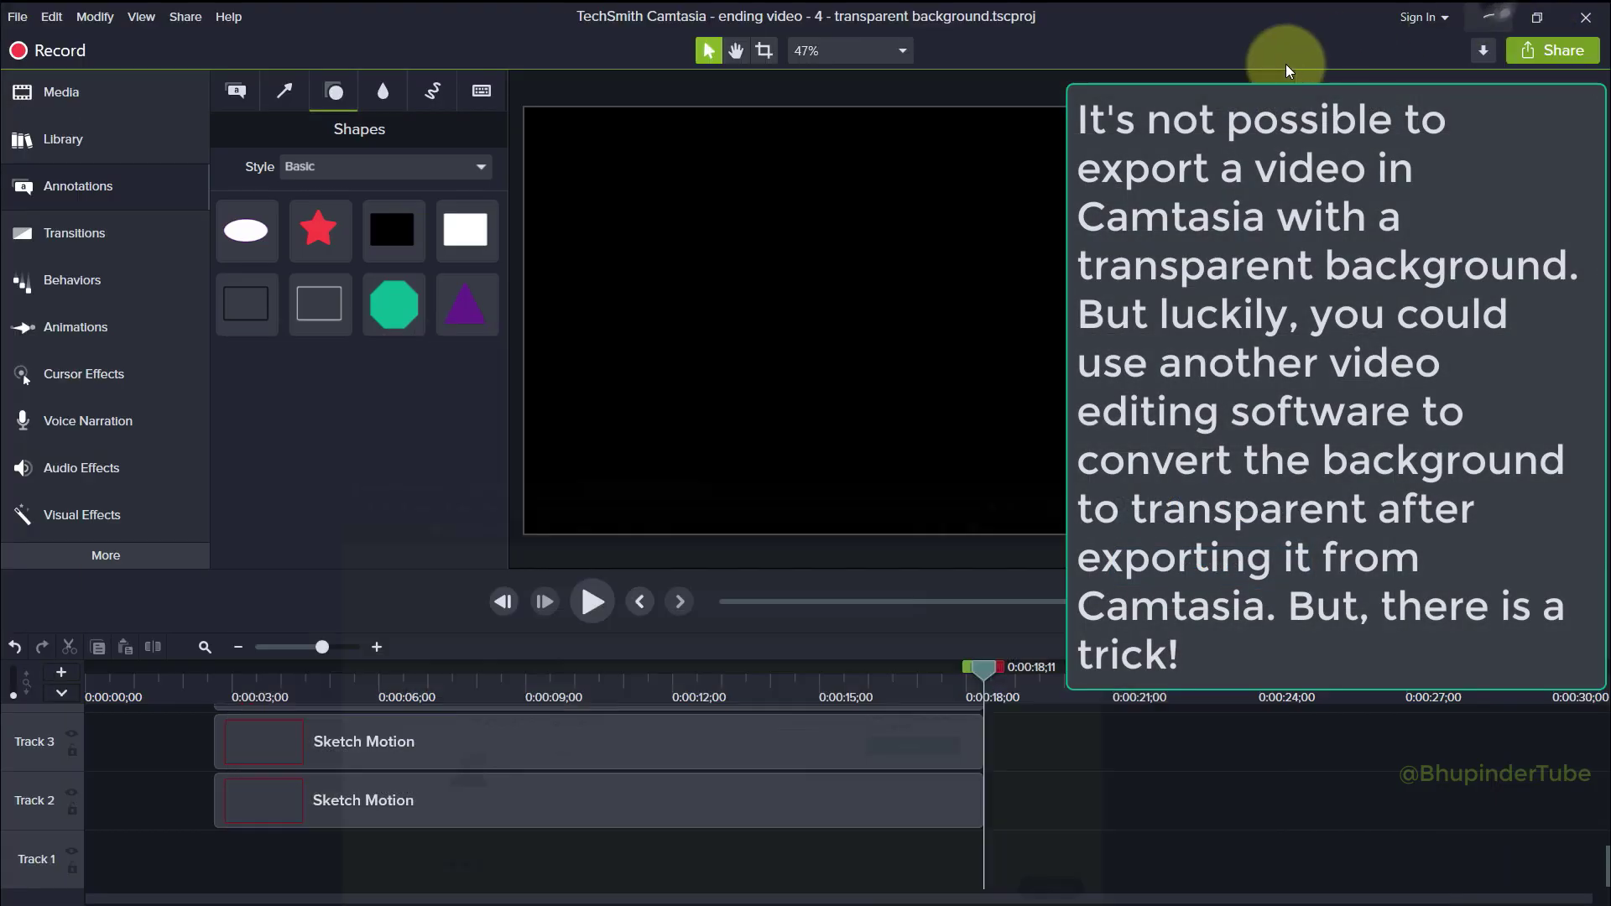
- Return the playhead to 0:00 with the basic Shapes annotations showing
click(1102, 780)
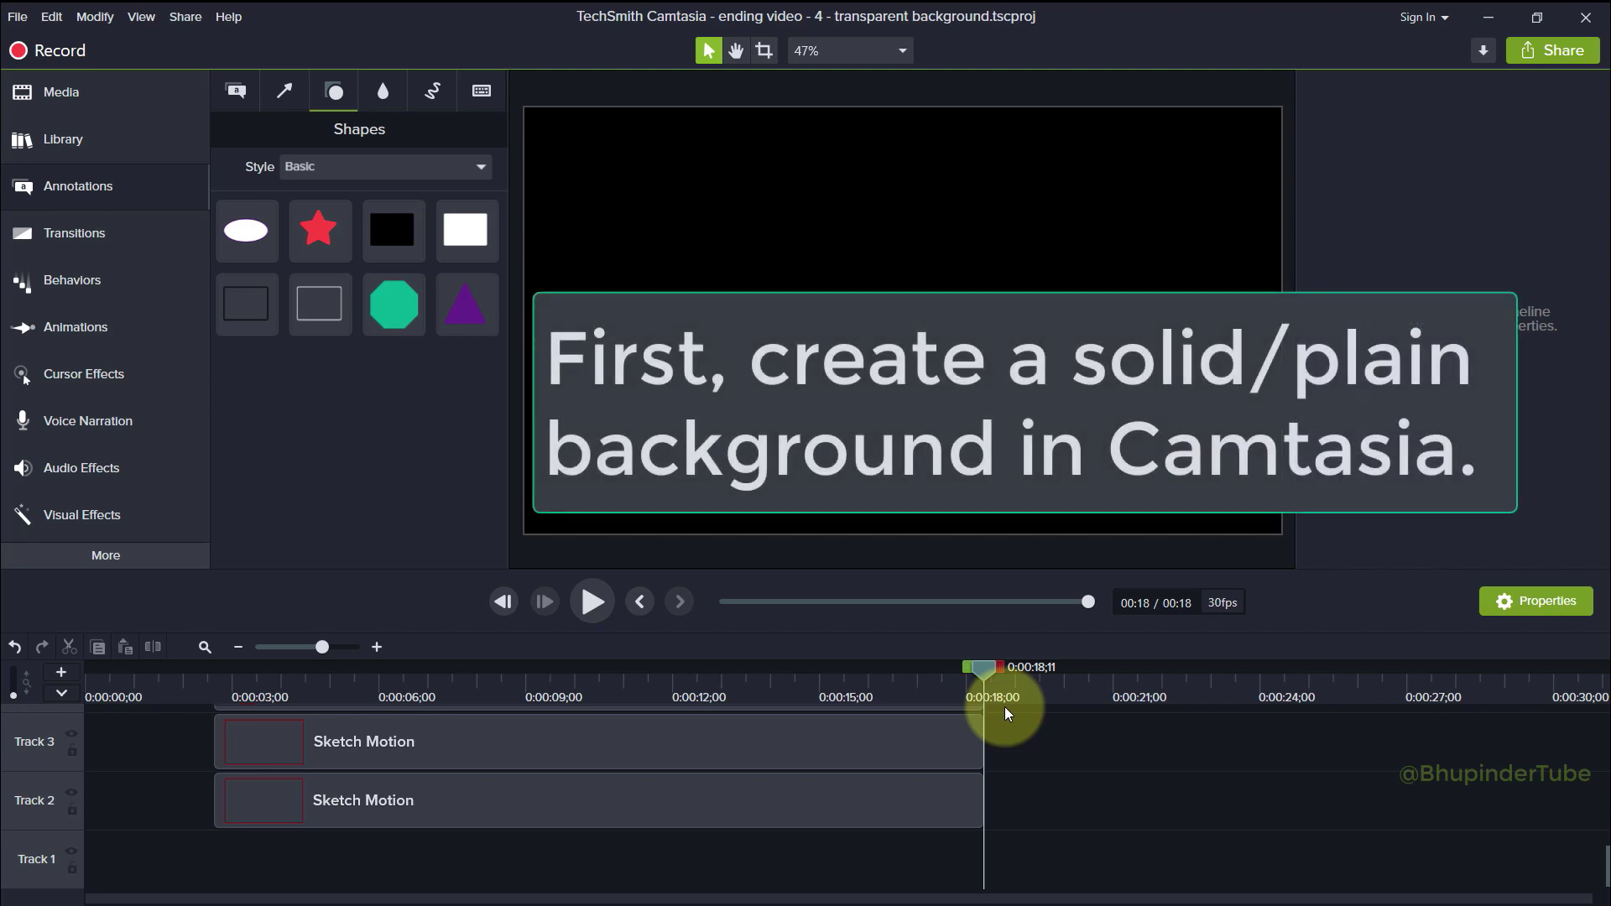
key(ctrl+Home)
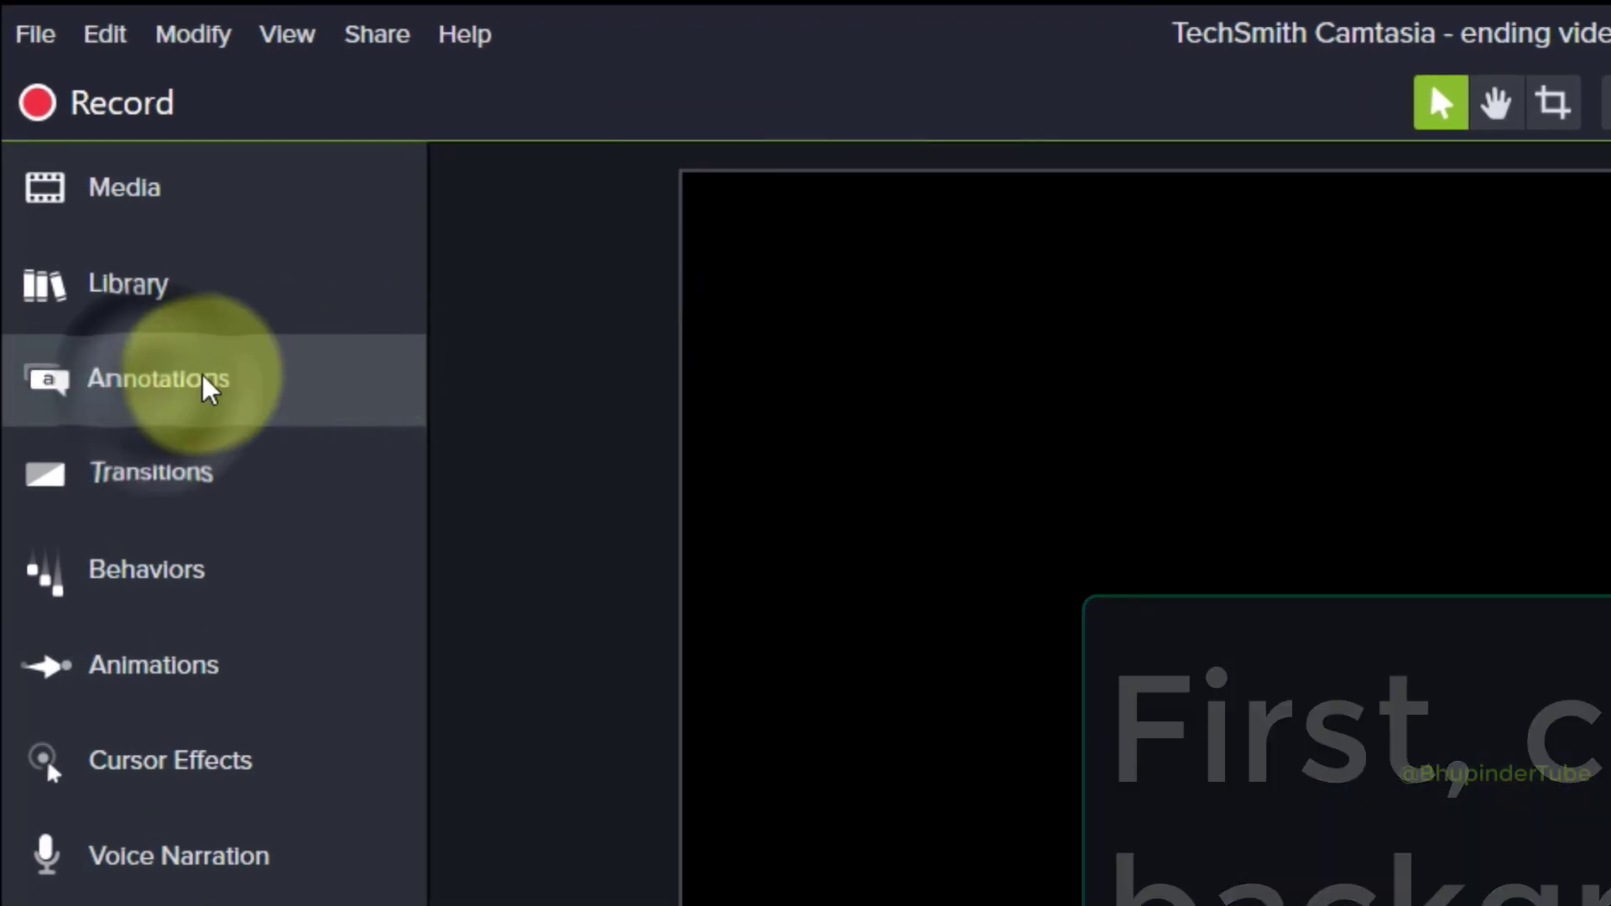
click(201, 385)
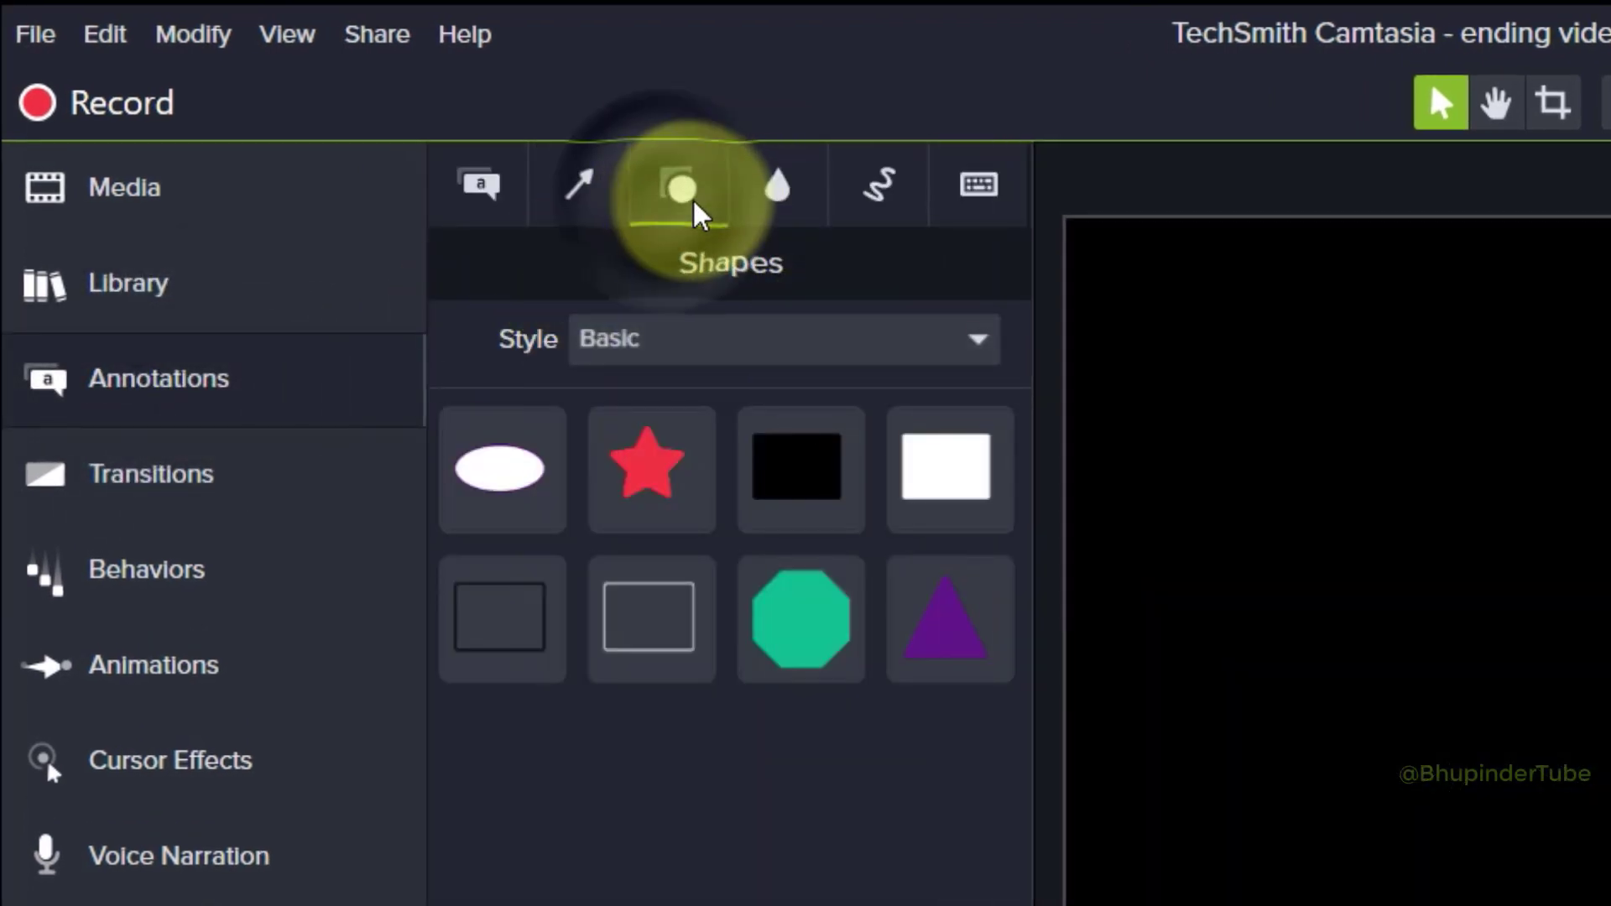
- Add a green rectangle on Track 1 spanning the whole video and filling the canvas
mouse_move(914, 441)
mouse_down()
mouse_move(183, 858)
mouse_move(82, 849)
mouse_up()
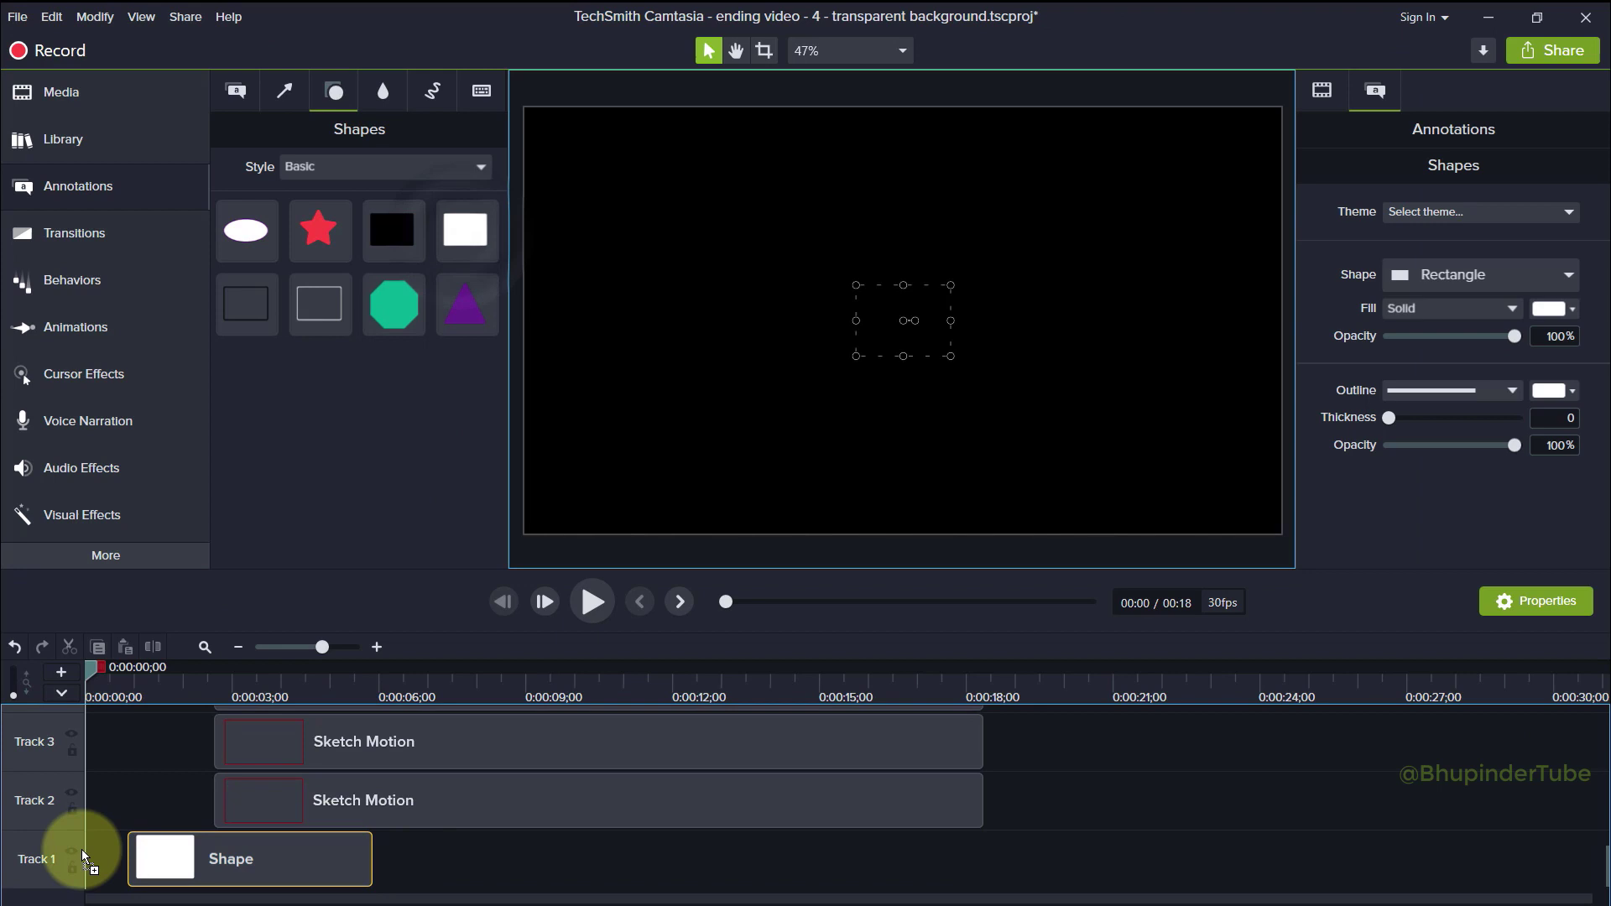
click(200, 879)
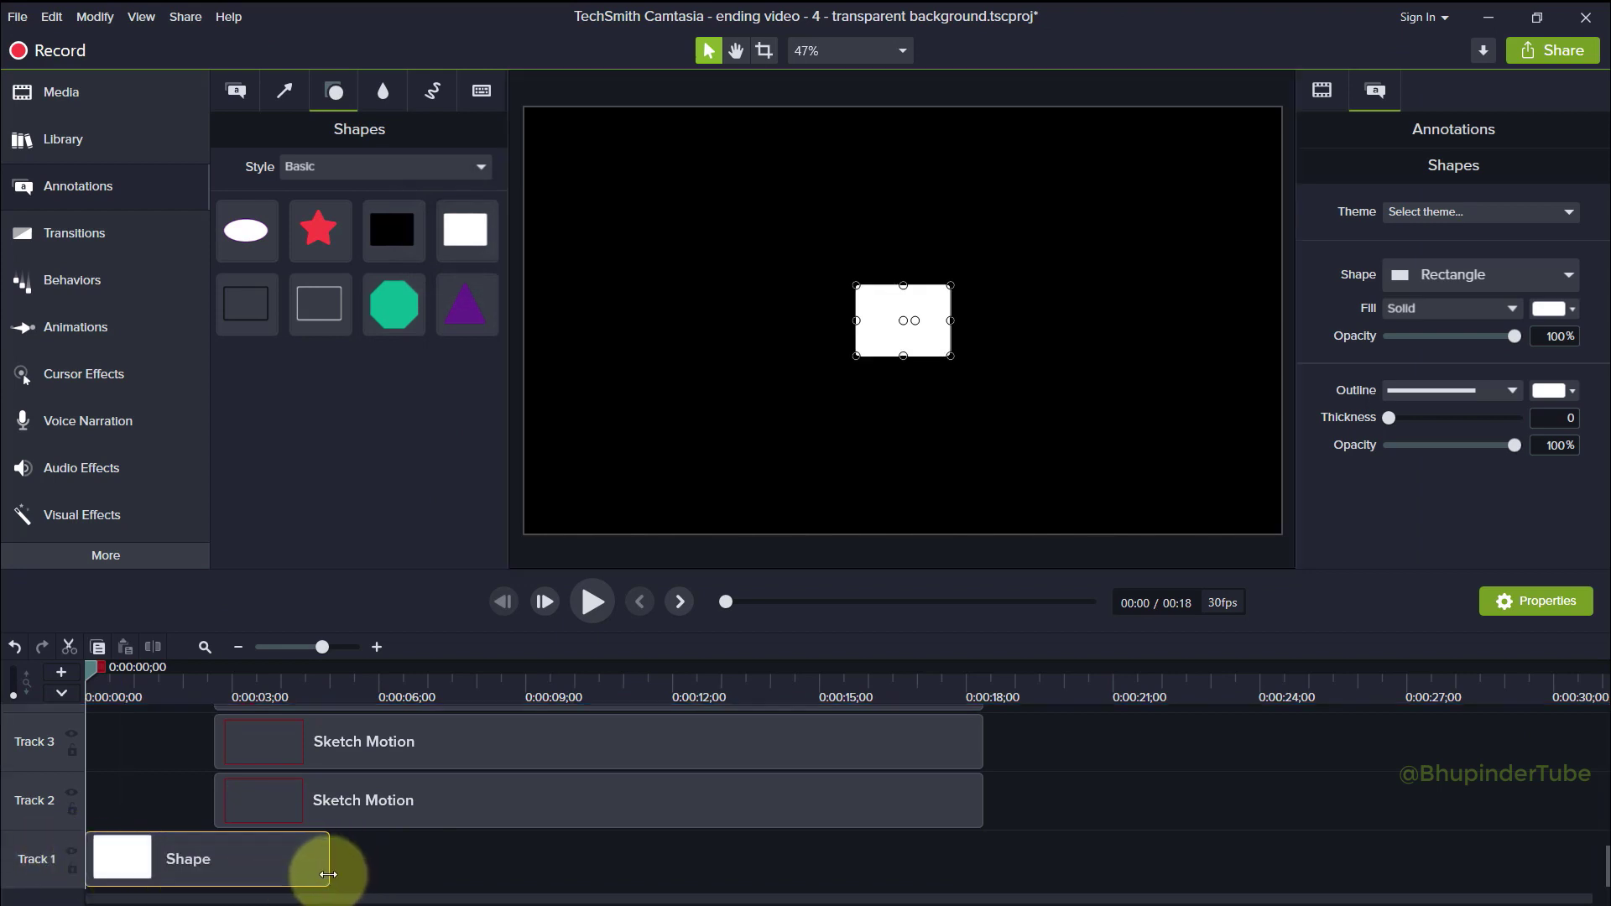
drag(331, 878, 977, 845)
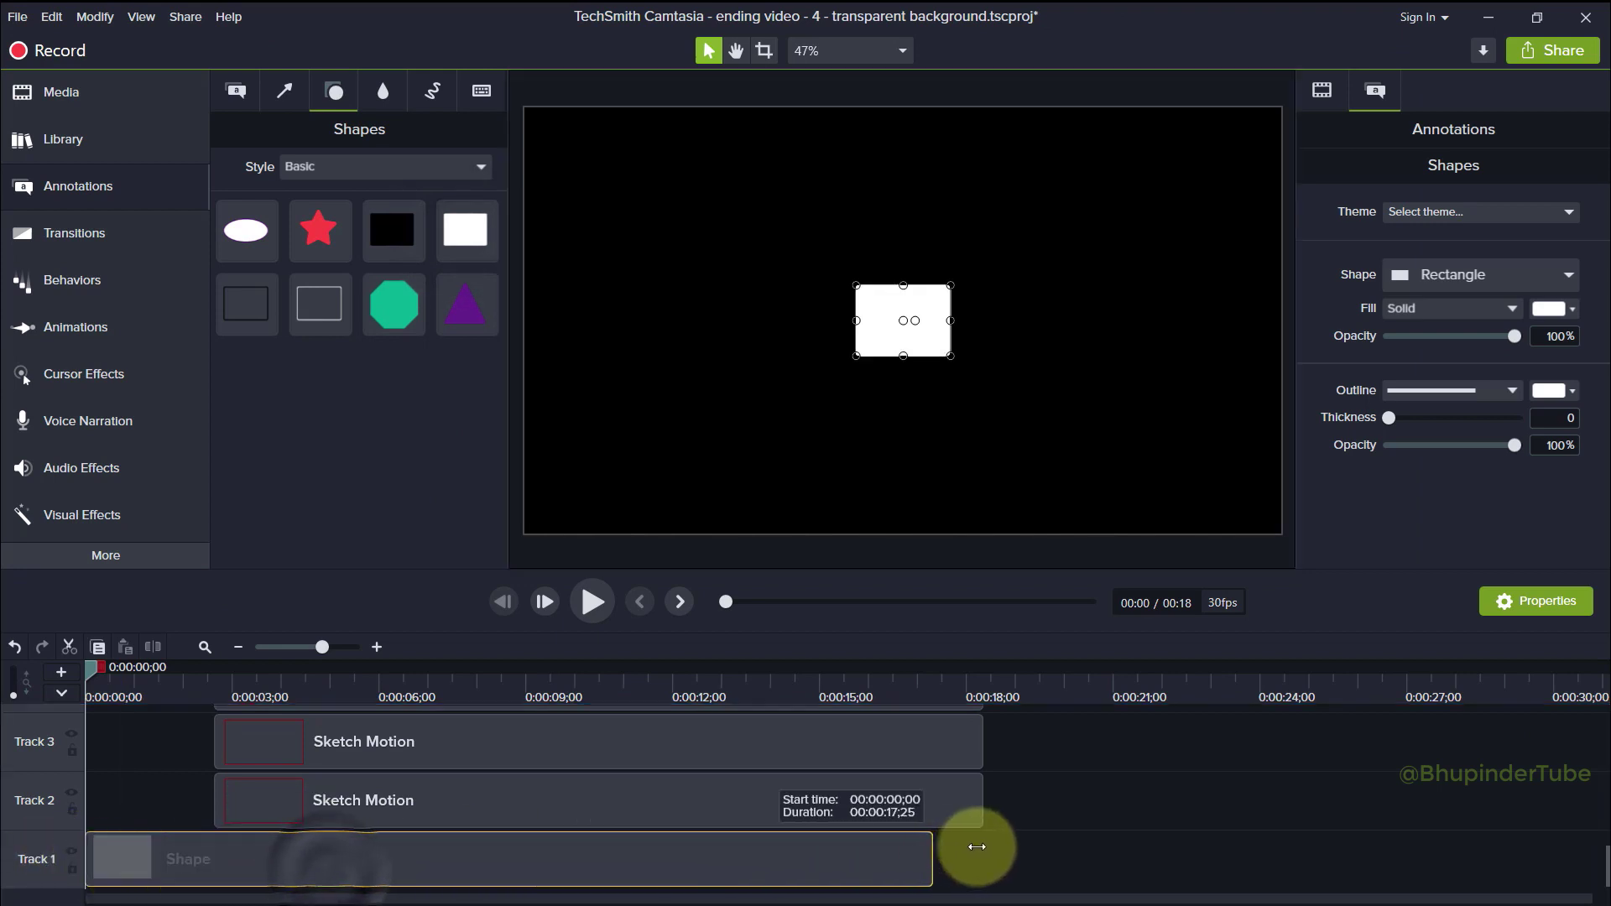
mouse_move(895, 327)
mouse_down()
mouse_move(586, 185)
mouse_move(557, 153)
mouse_up()
drag(776, 336, 1330, 586)
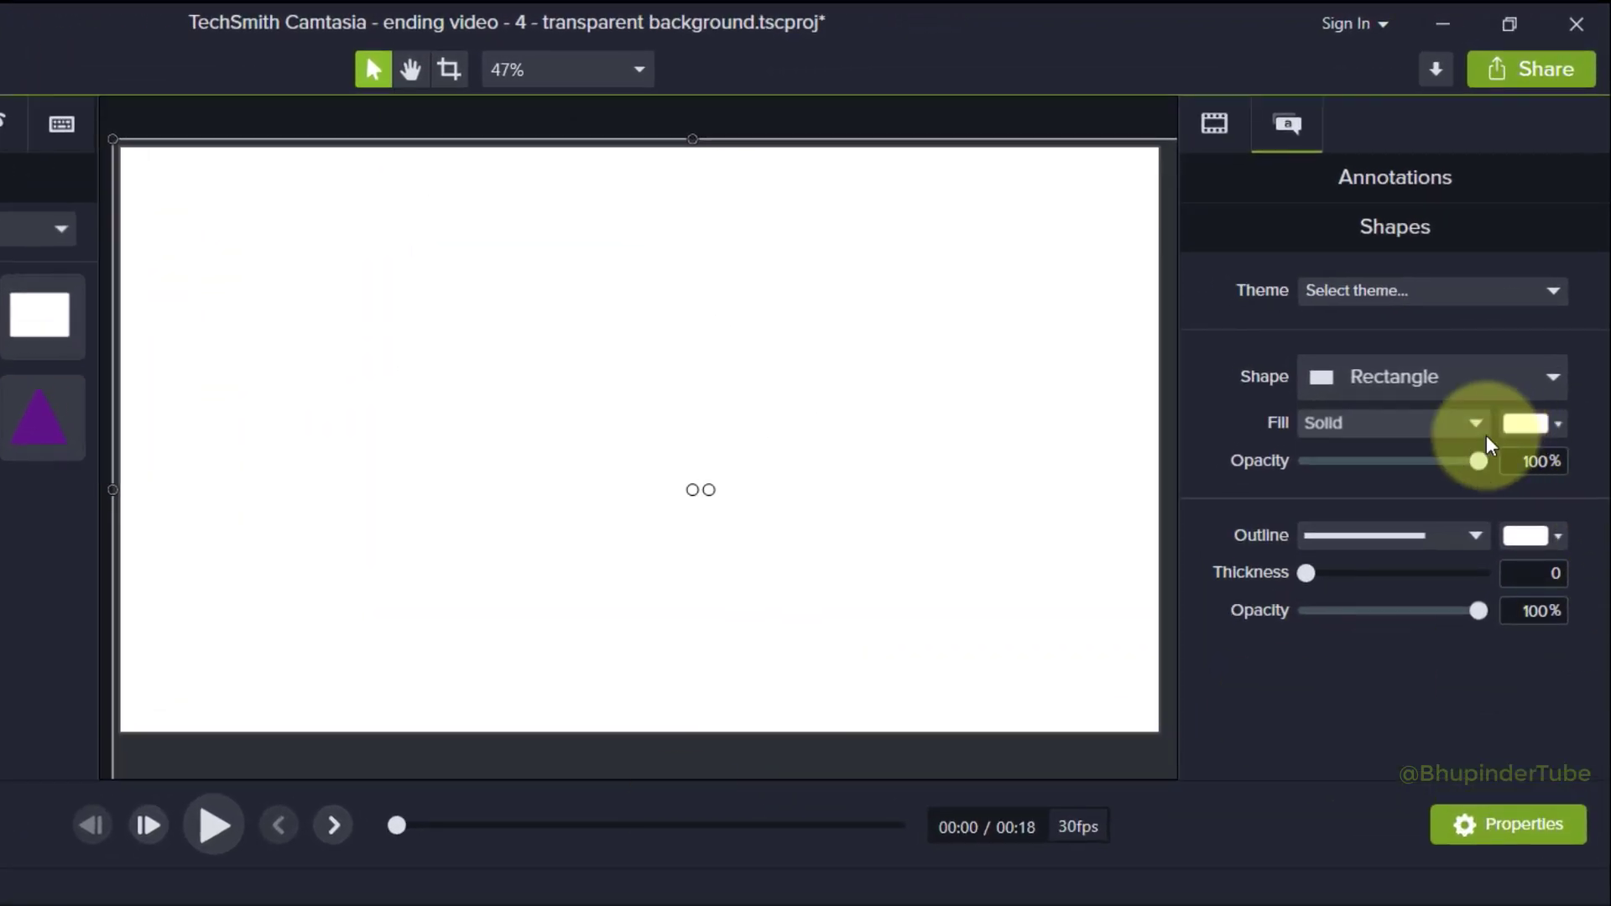
click(1536, 432)
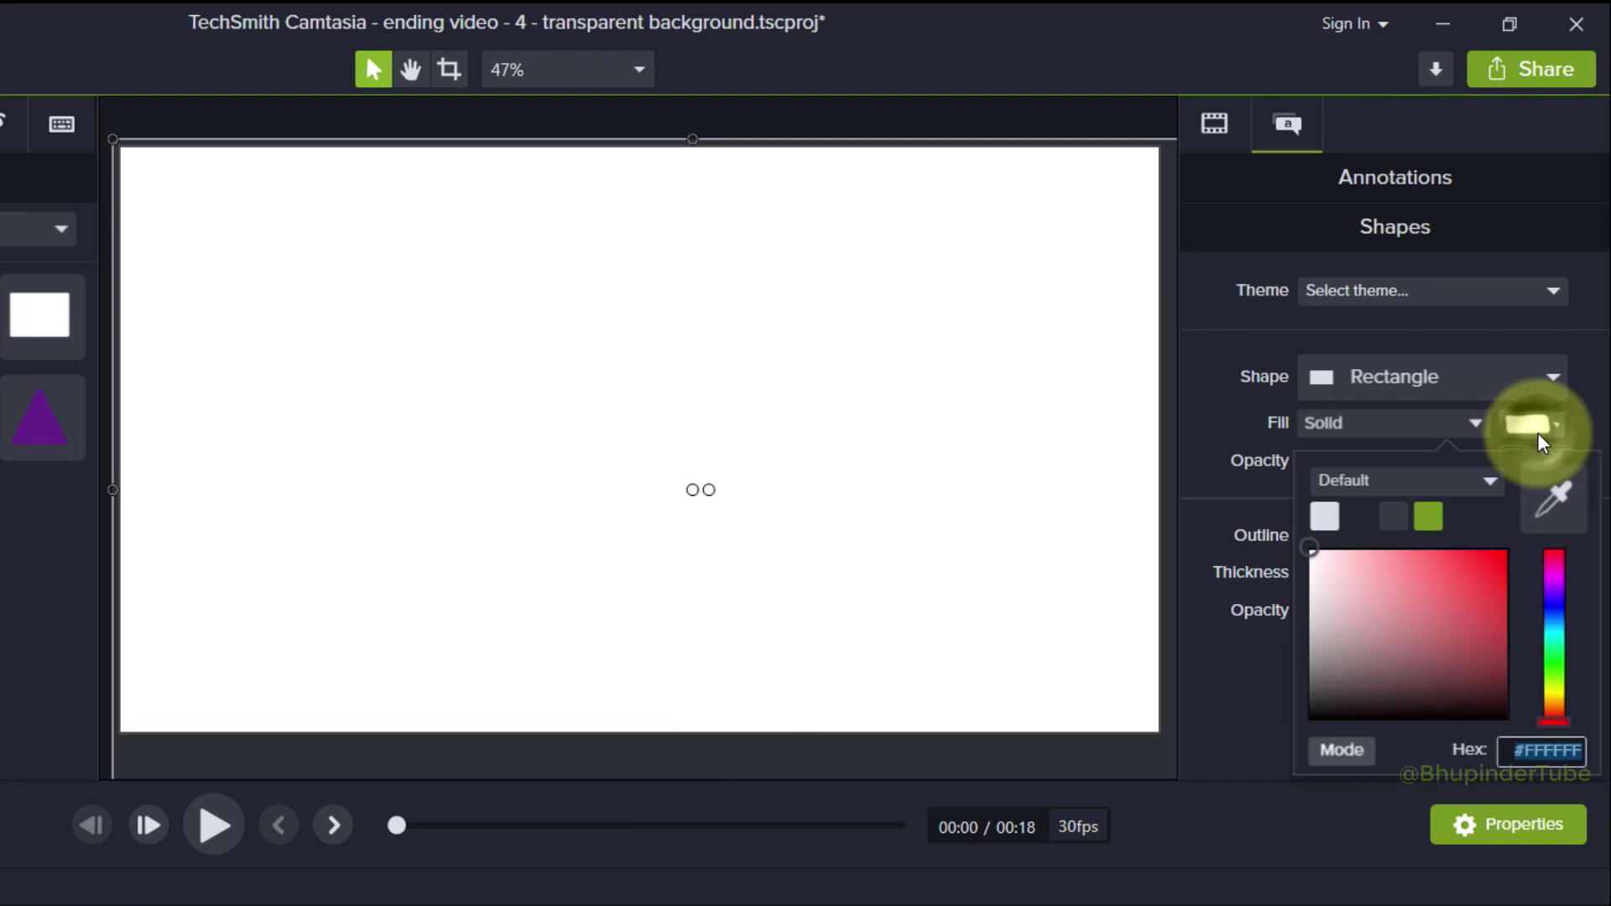
click(1435, 510)
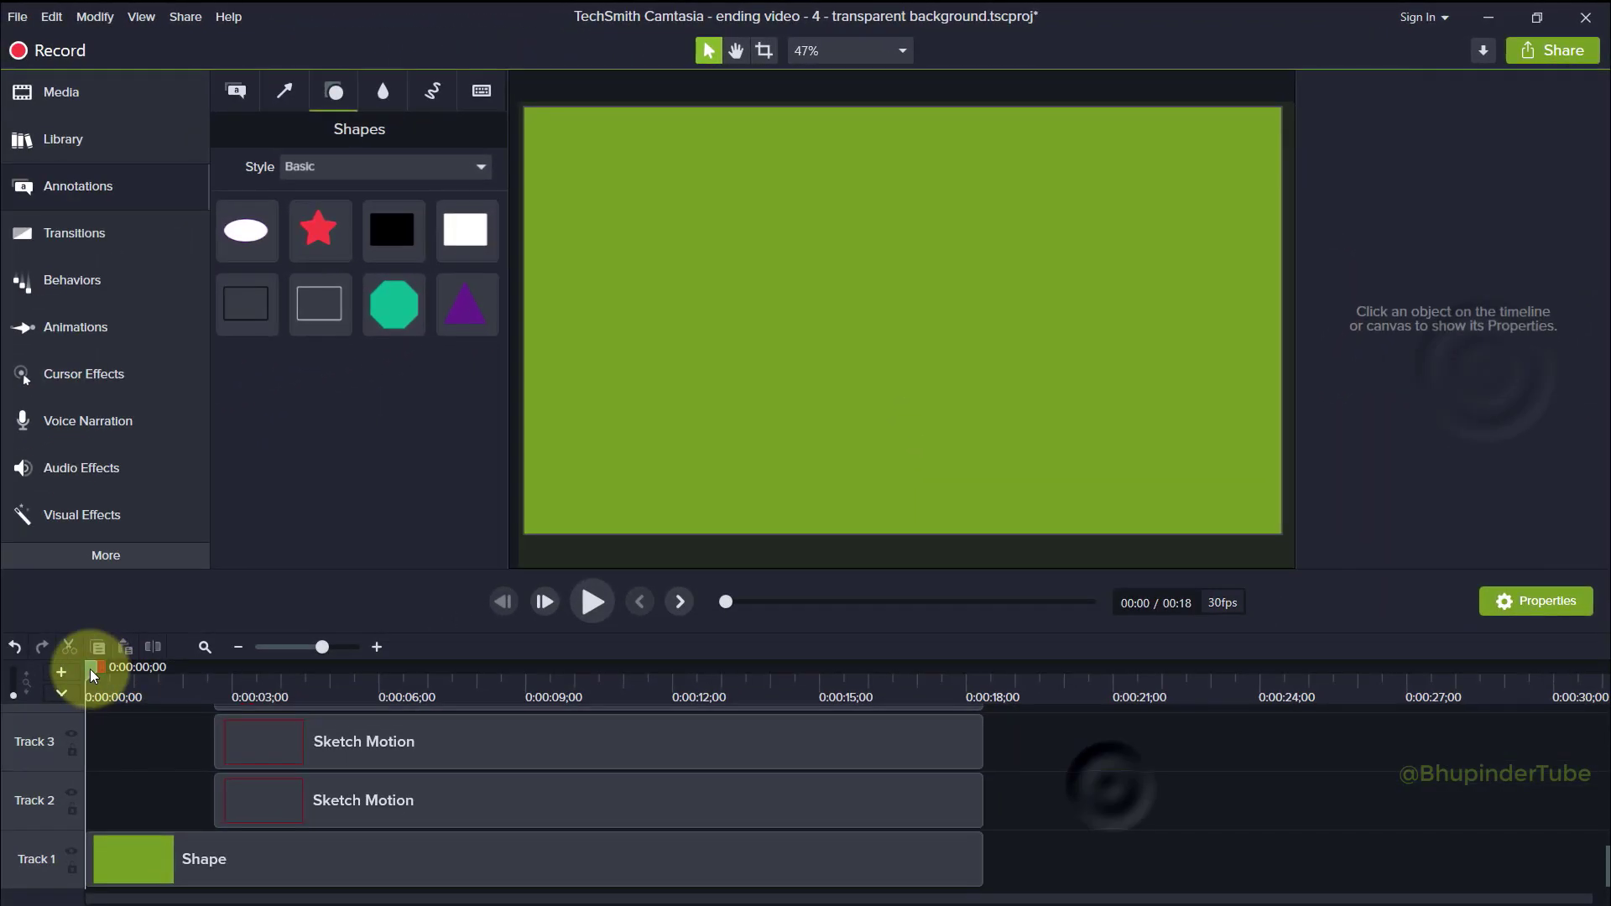
- Delete the top 'Please SUBSCRIBE & LIKE' text and the small red callout, then begin producing
mouse_move(88, 667)
mouse_down()
mouse_move(426, 700)
mouse_move(865, 700)
mouse_move(584, 701)
mouse_up()
click(642, 136)
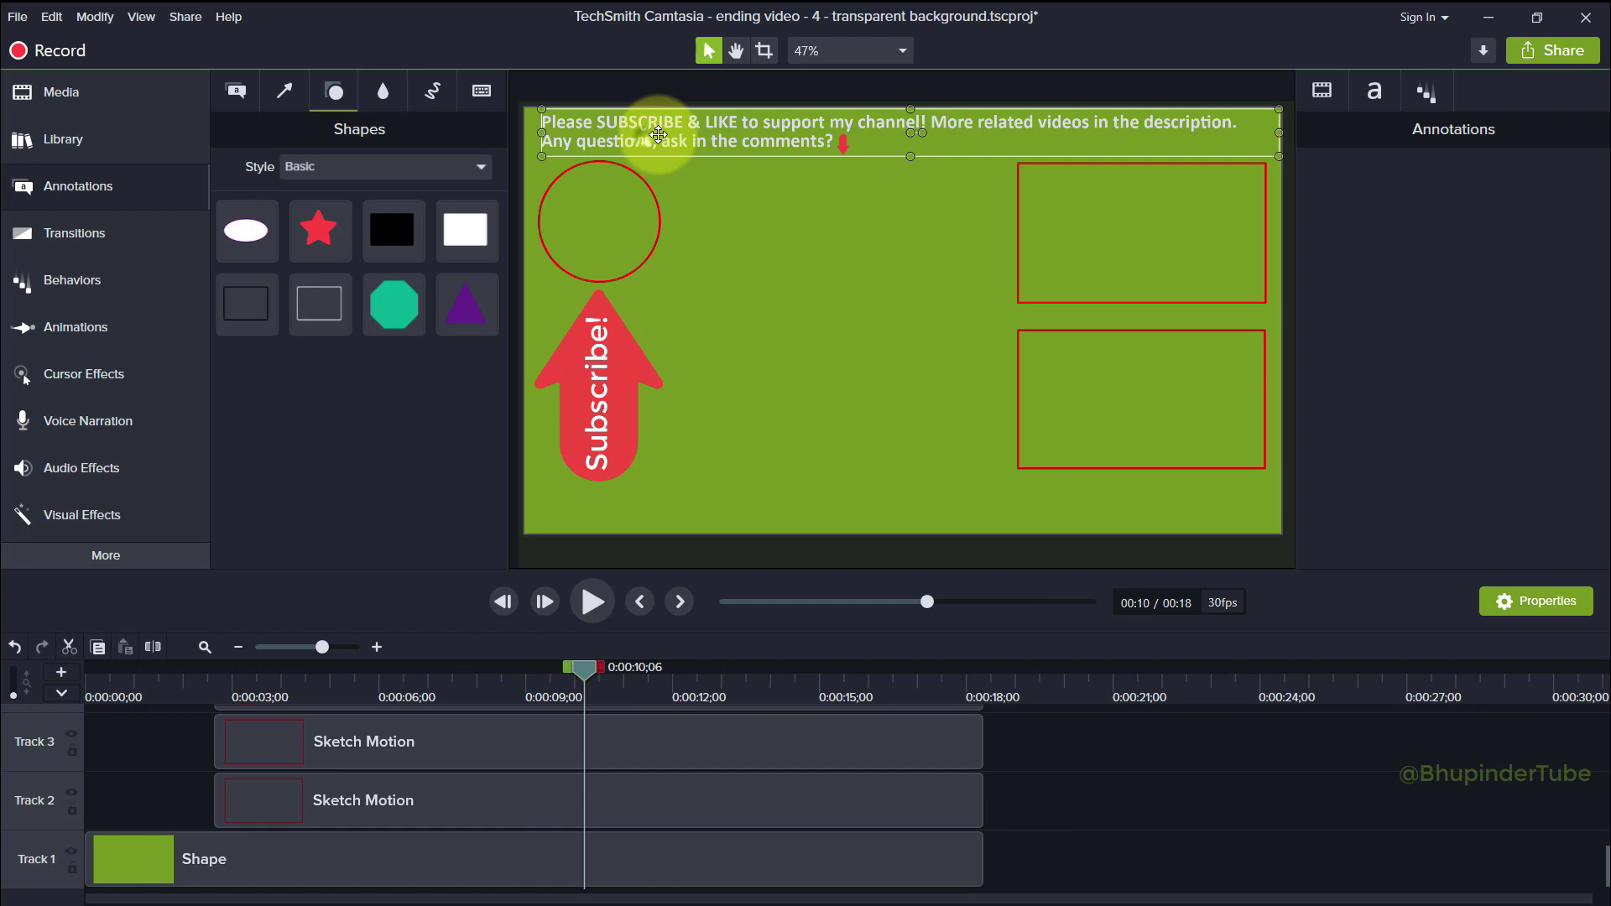
key(Delete)
click(842, 142)
key(Delete)
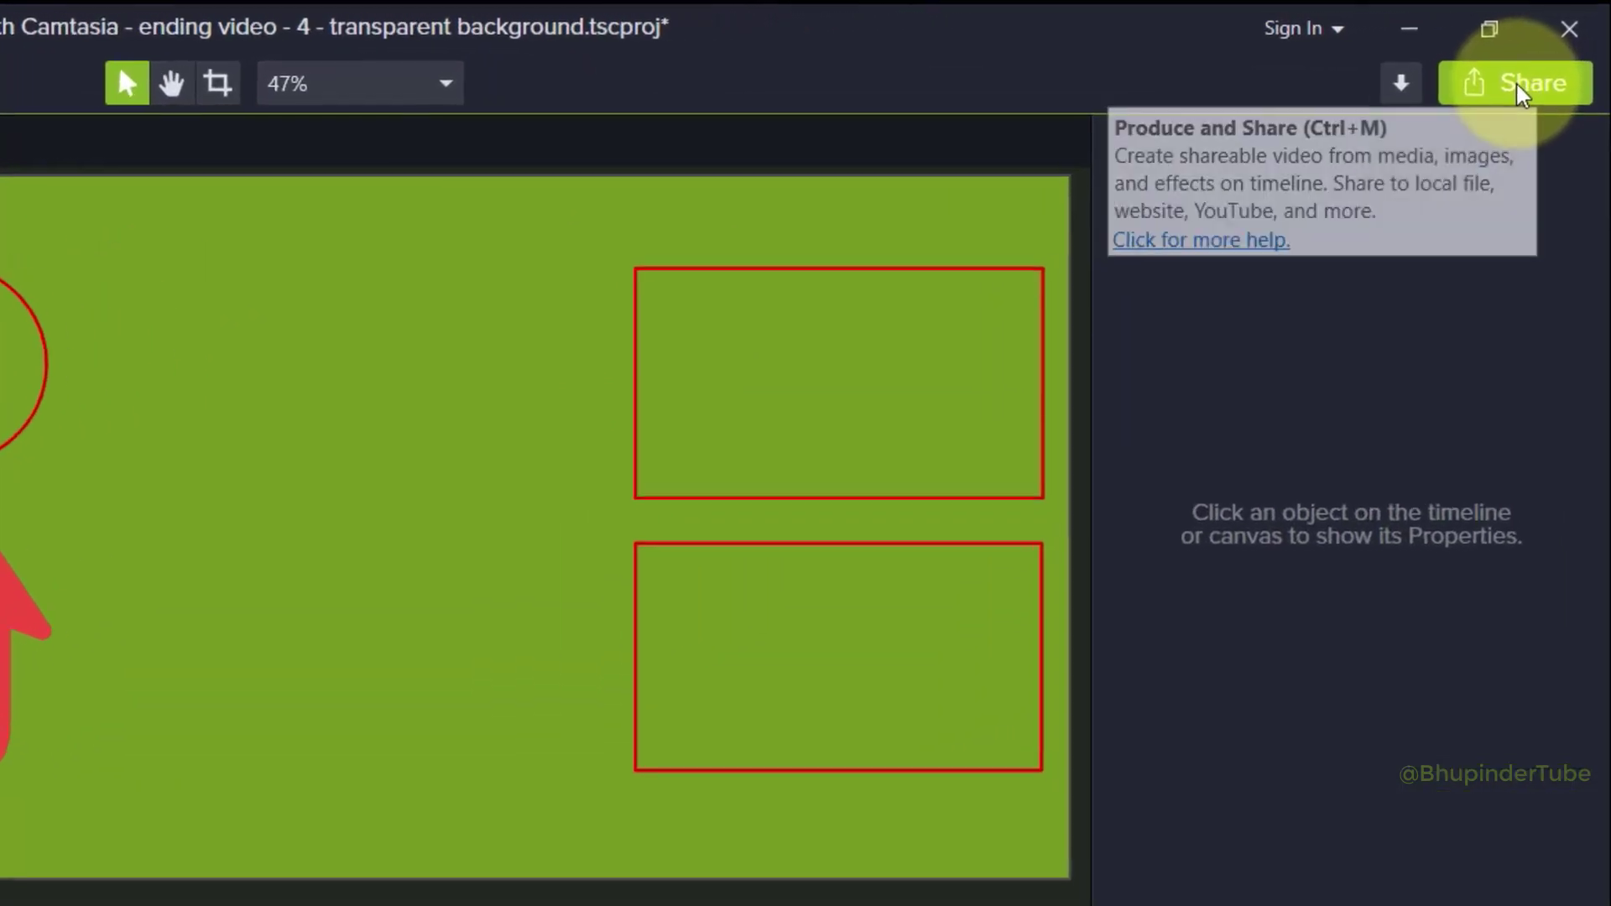
click(1556, 50)
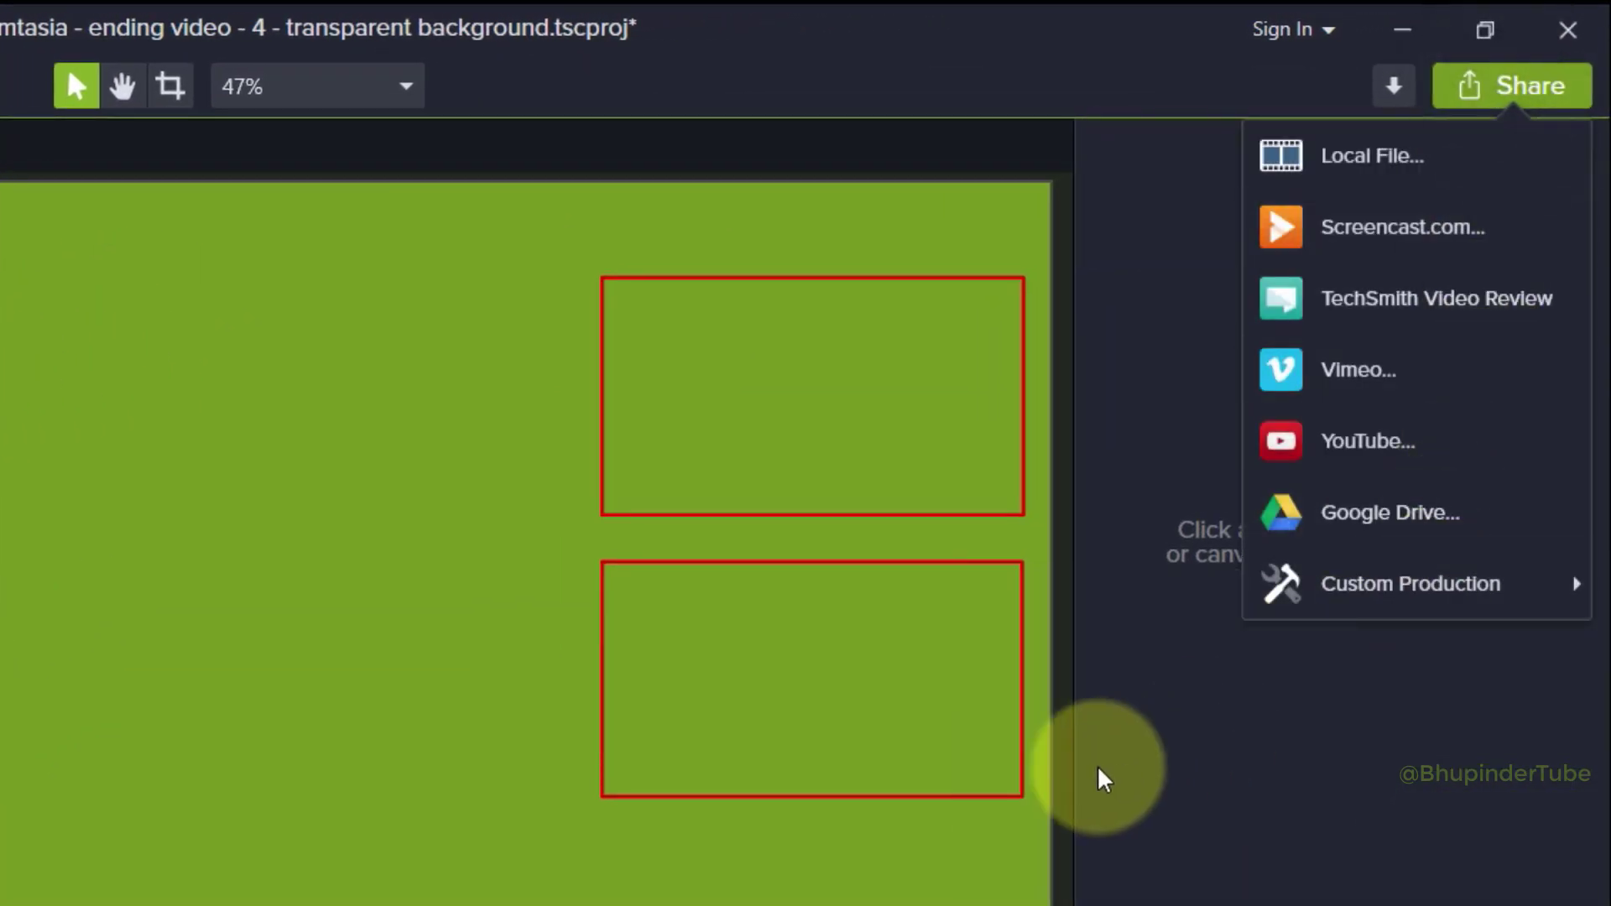
- Produce the video as a 4K local MP4, play it in VLC, then close VLC
mouse_move(1410, 584)
click(1047, 719)
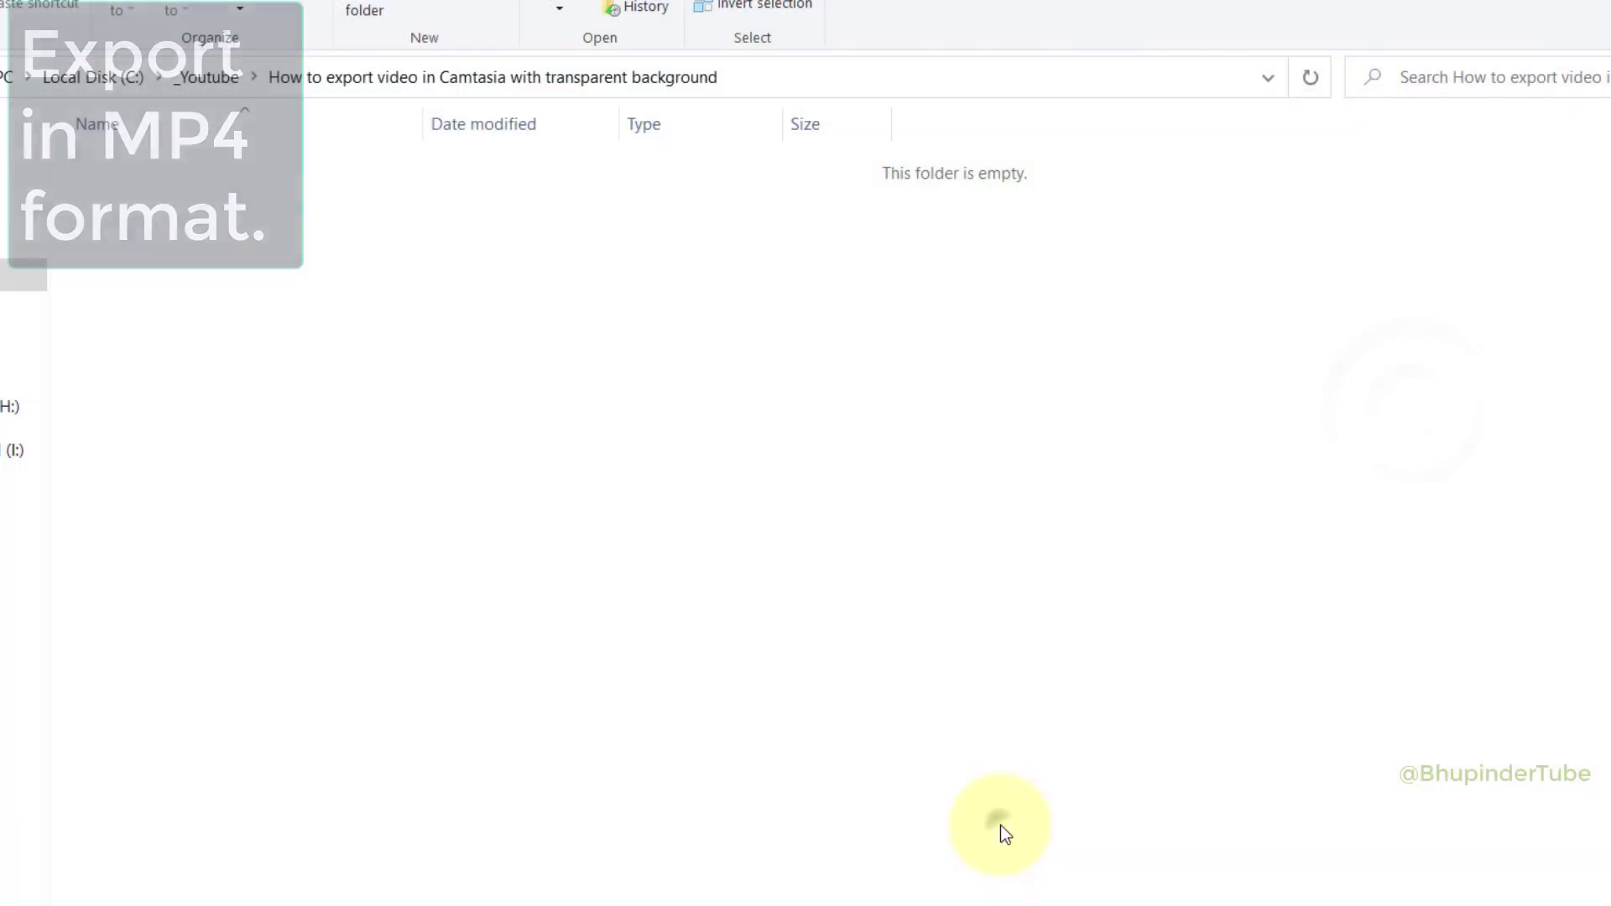
double_click(253, 316)
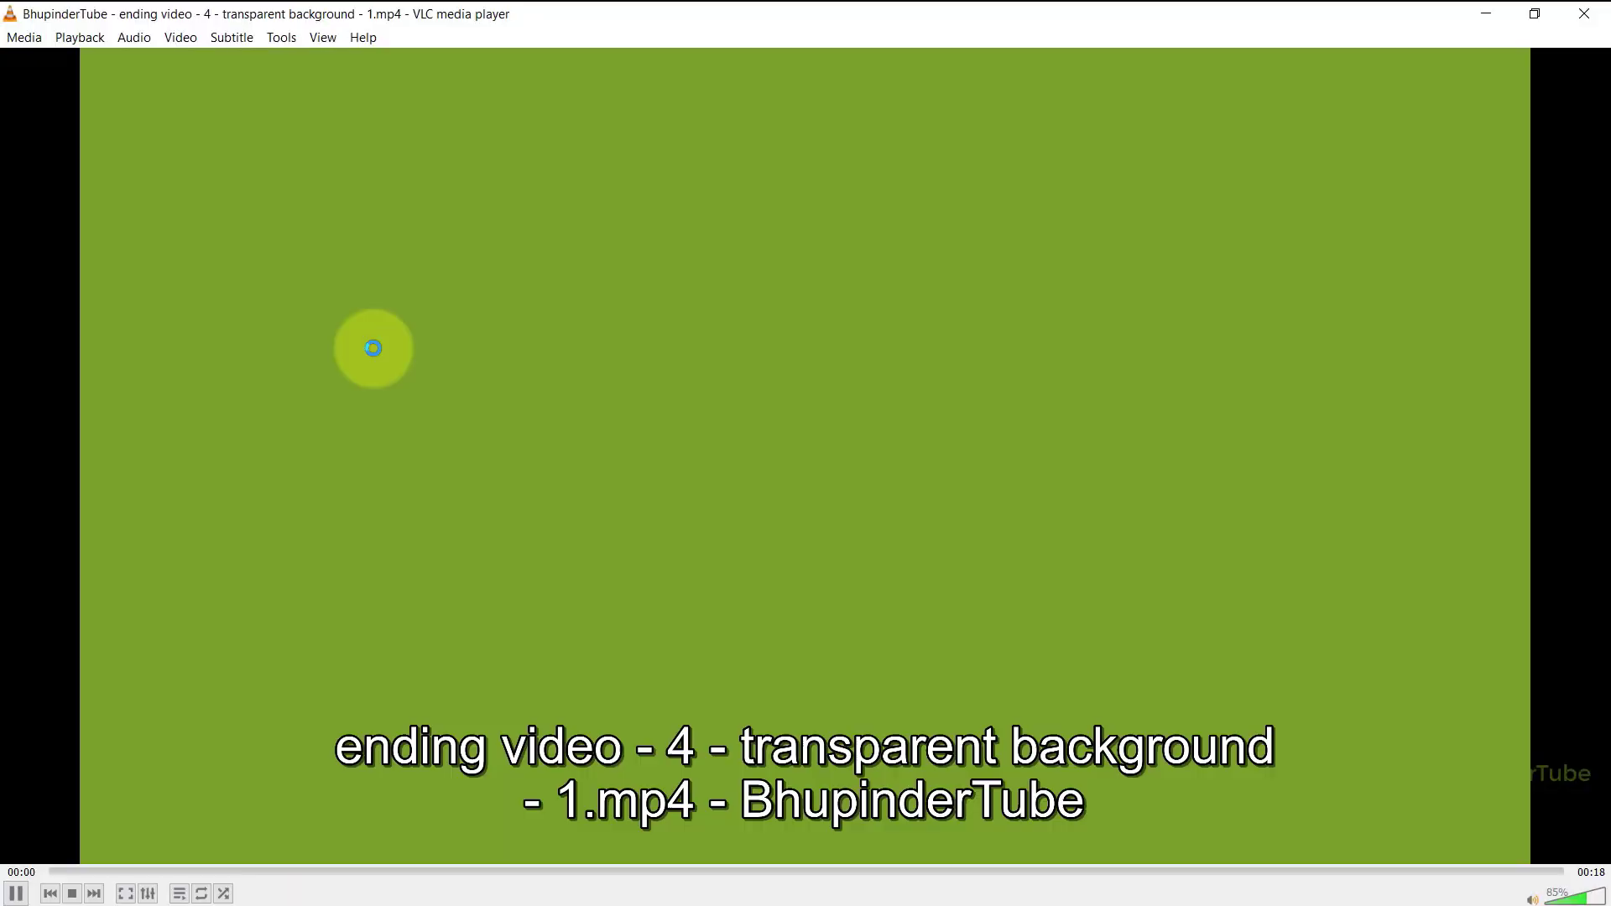
click(1587, 16)
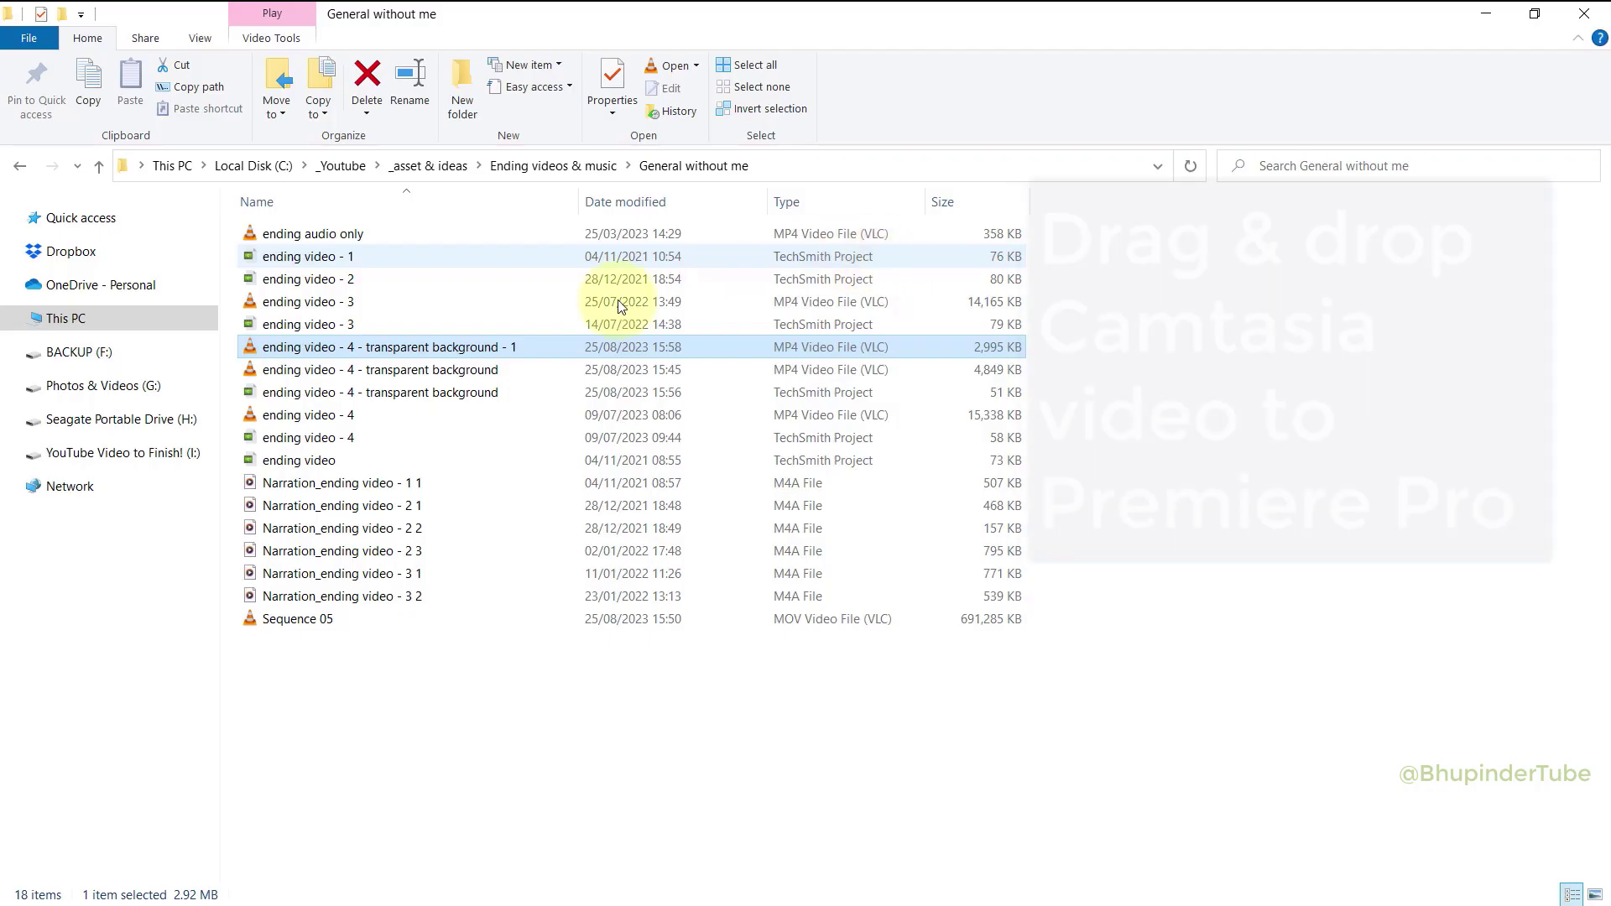
- Place the MP4 on V1 keeping existing sequence settings, and apply Ultra Key Preset
mouse_move(324, 349)
mouse_down()
mouse_move(624, 890)
mouse_move(593, 734)
mouse_up()
click(971, 493)
click(629, 732)
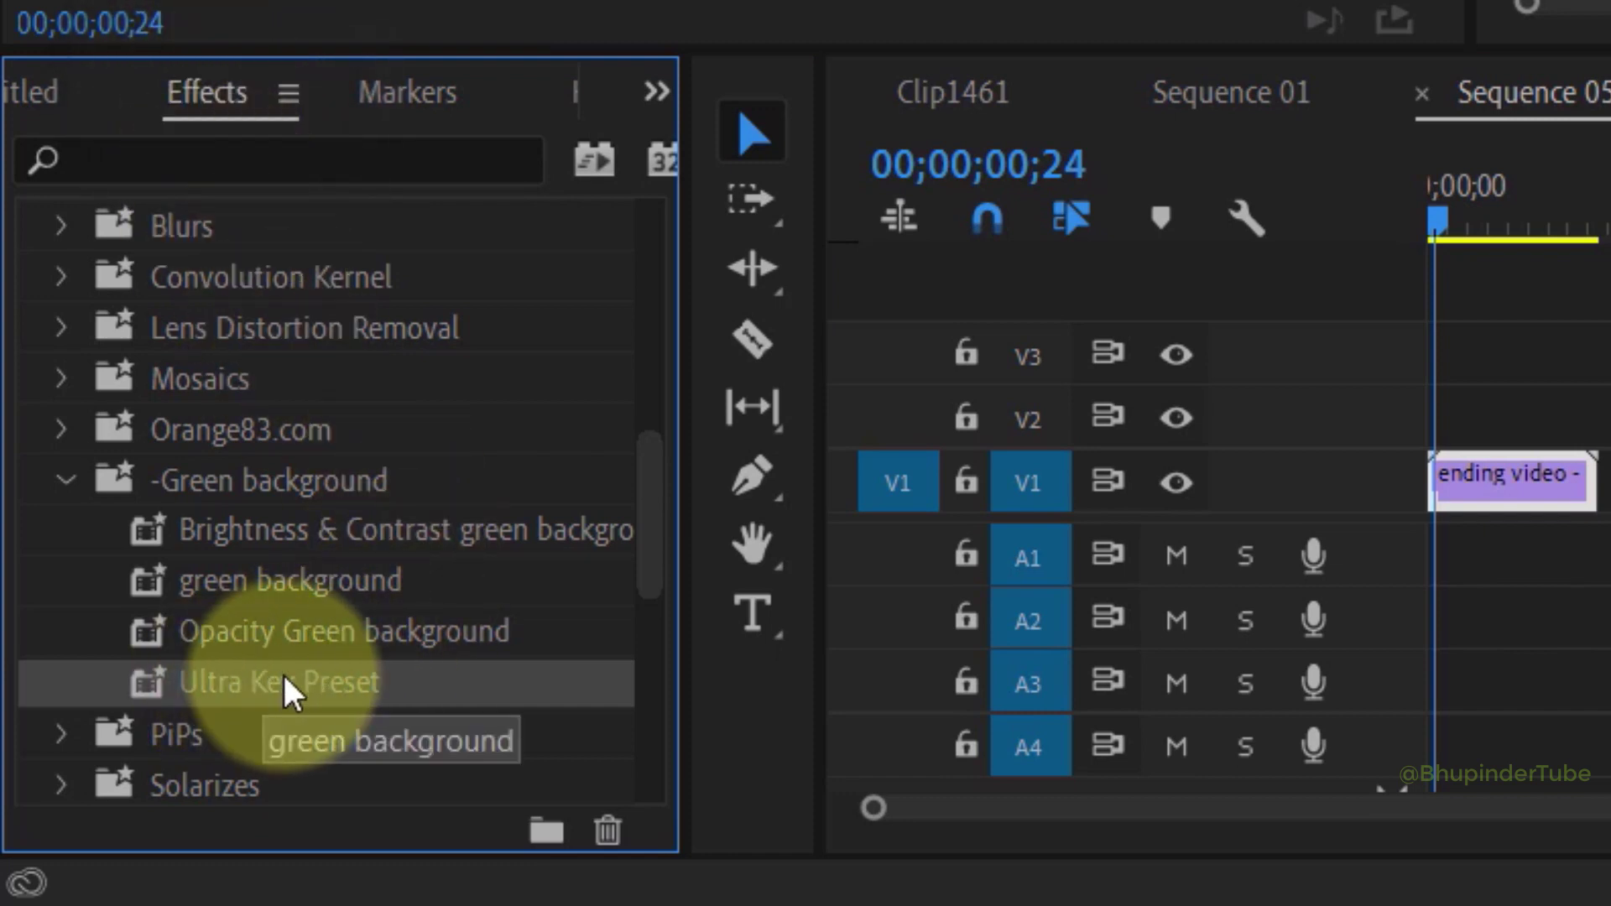
drag(294, 675, 1234, 558)
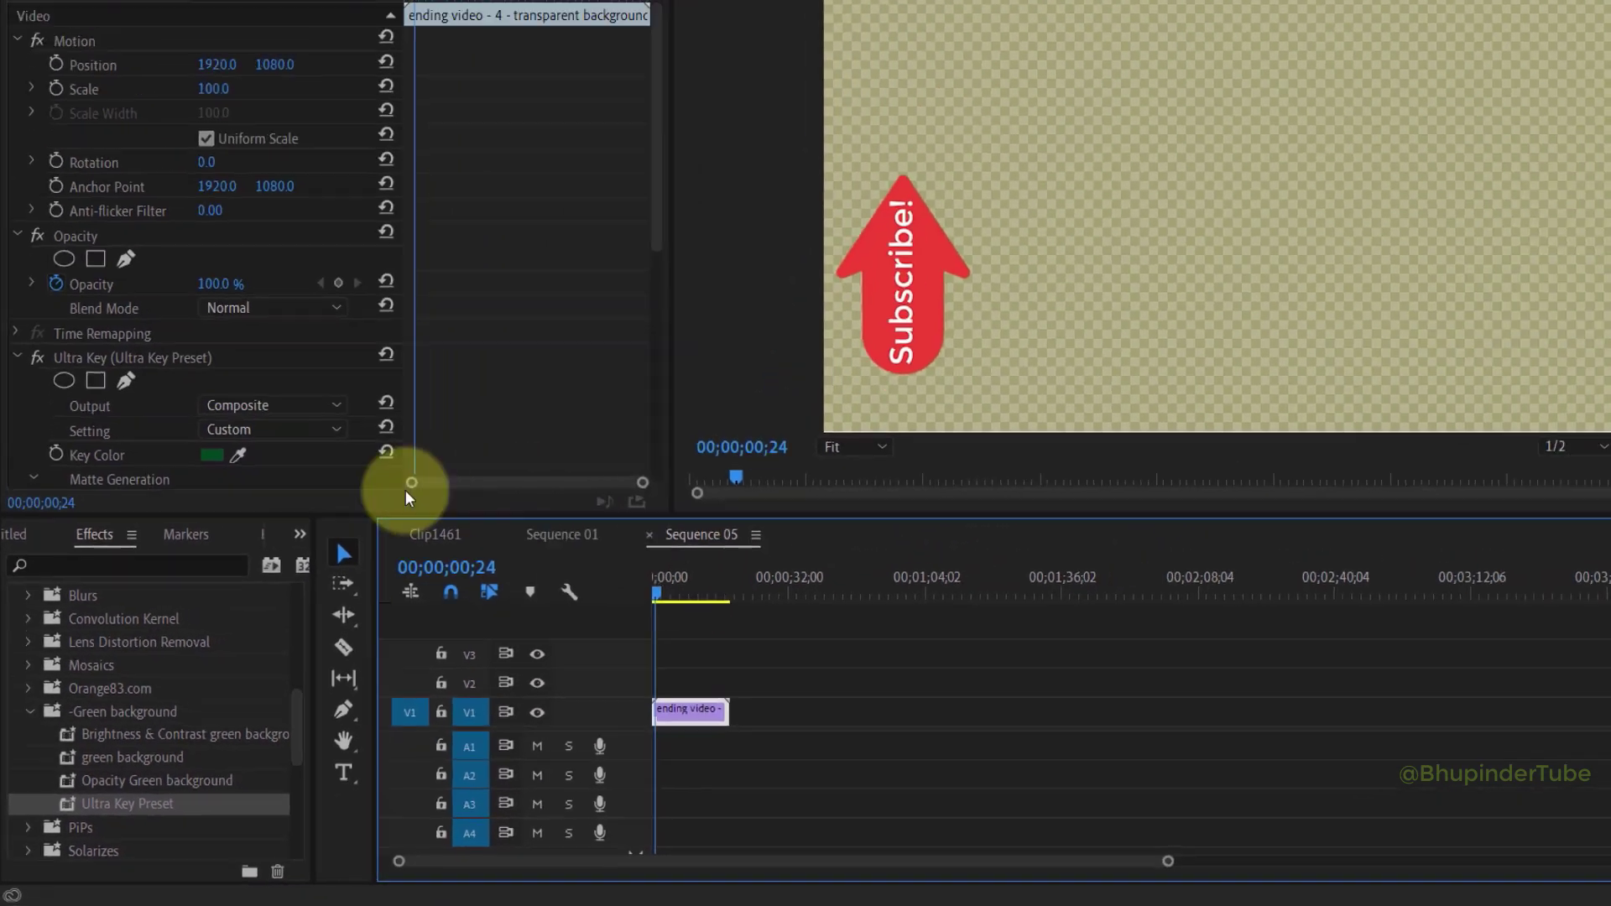
scroll(240, 400, down, 5)
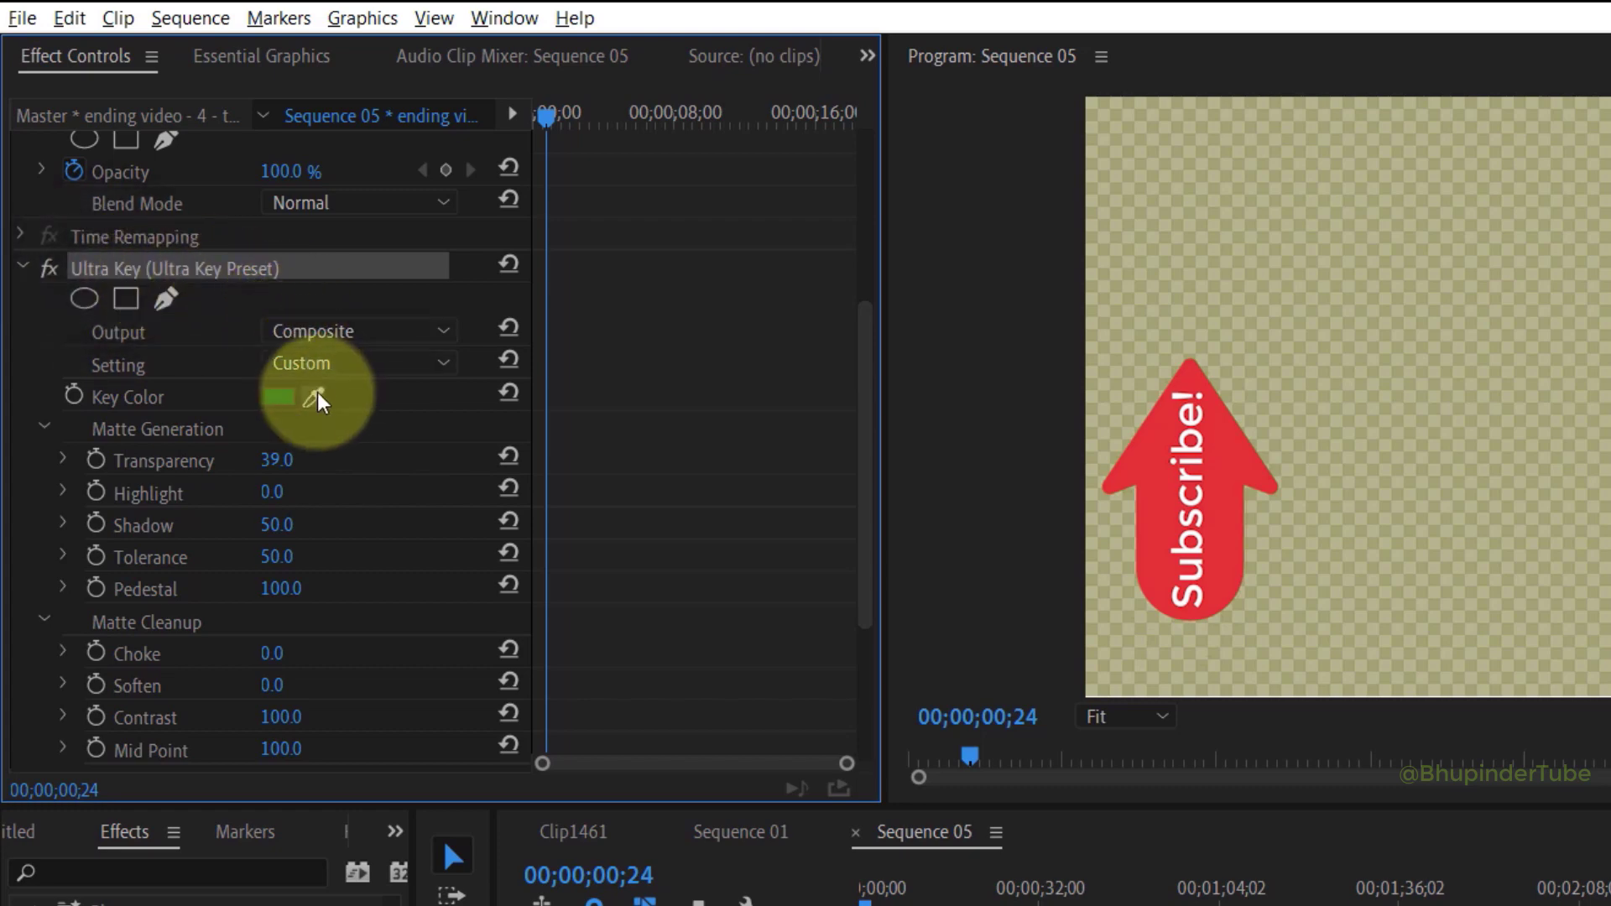
- Sample the green background with the Ultra Key Key Color eyedropper
drag(315, 400, 1012, 323)
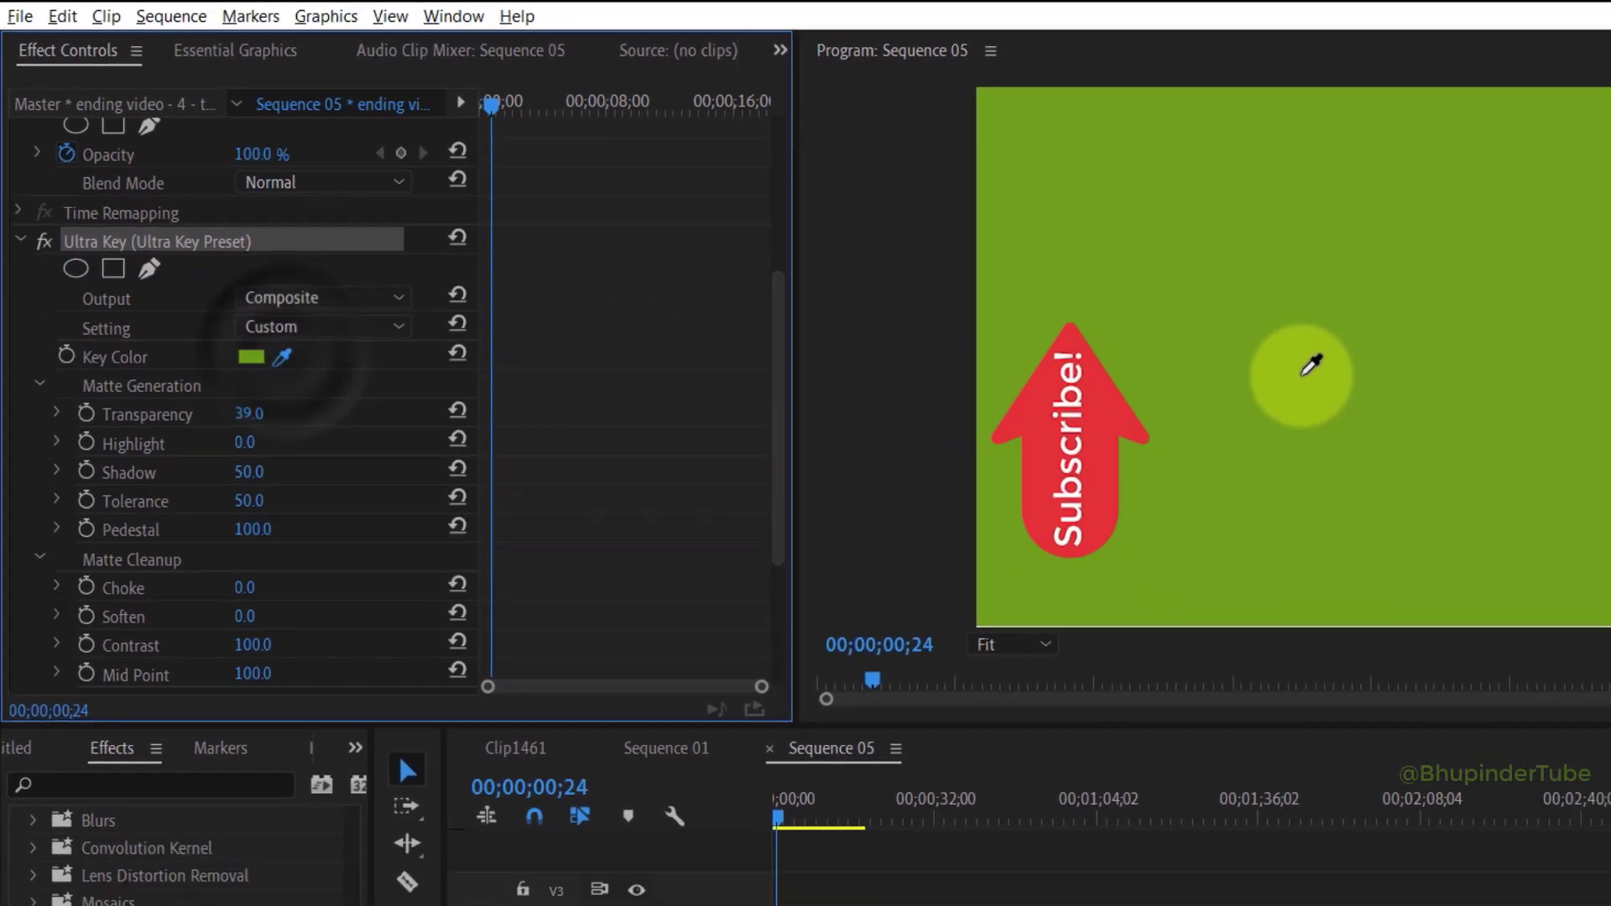
drag(592, 622, 650, 622)
- Export media as QuickTime using the Apple ProRes 4444 with alpha preset
click(19, 11)
mouse_move(68, 739)
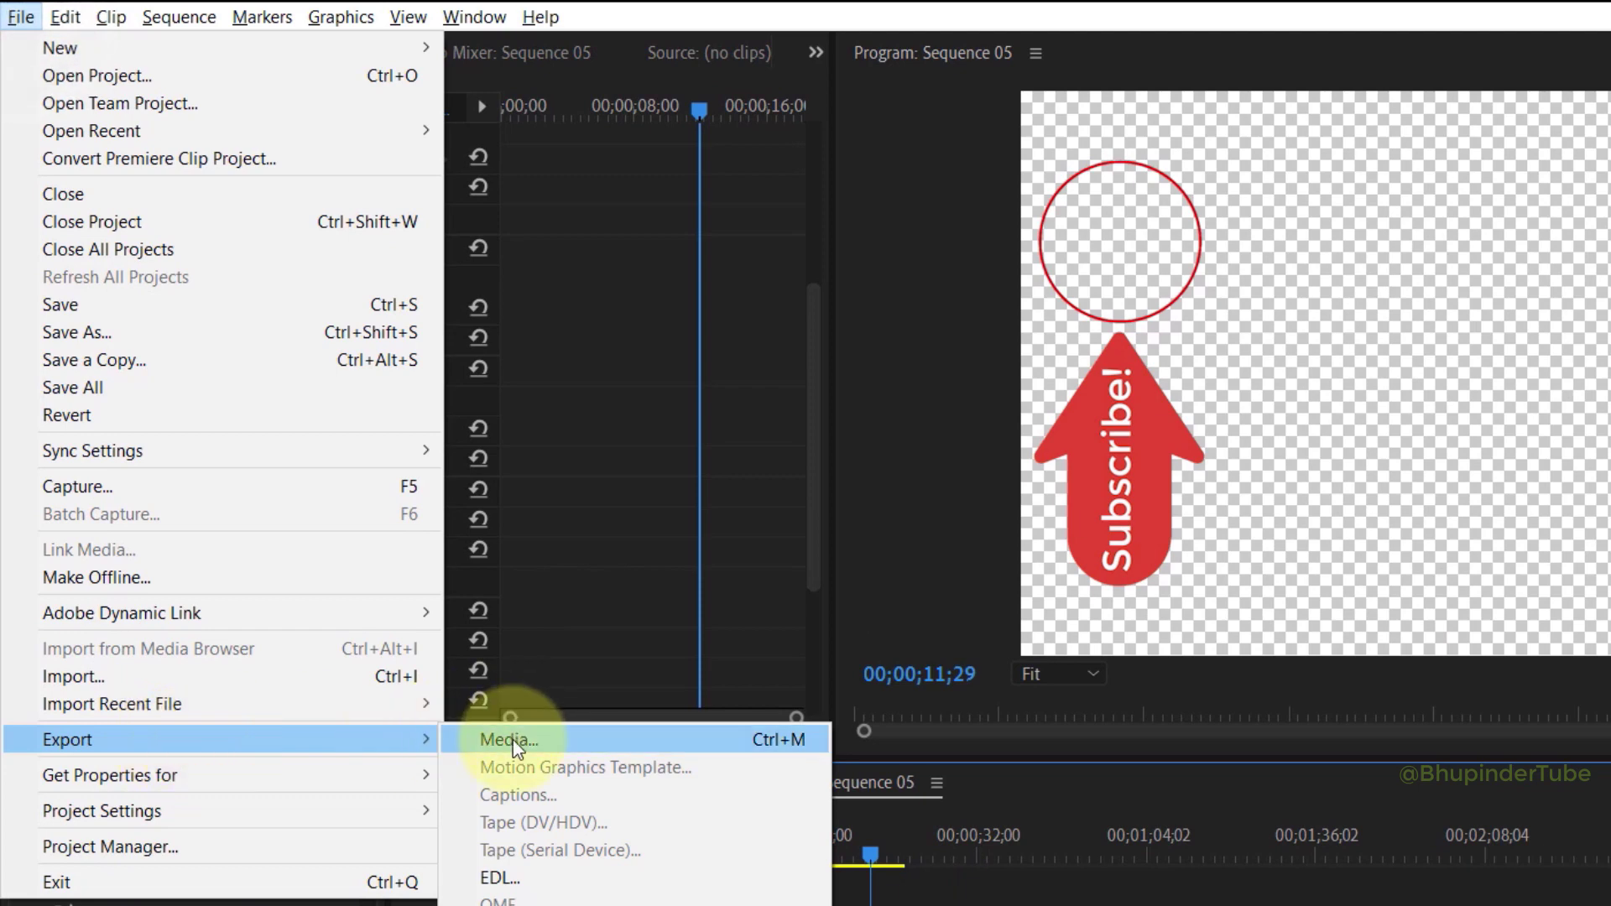
click(510, 738)
click(1189, 128)
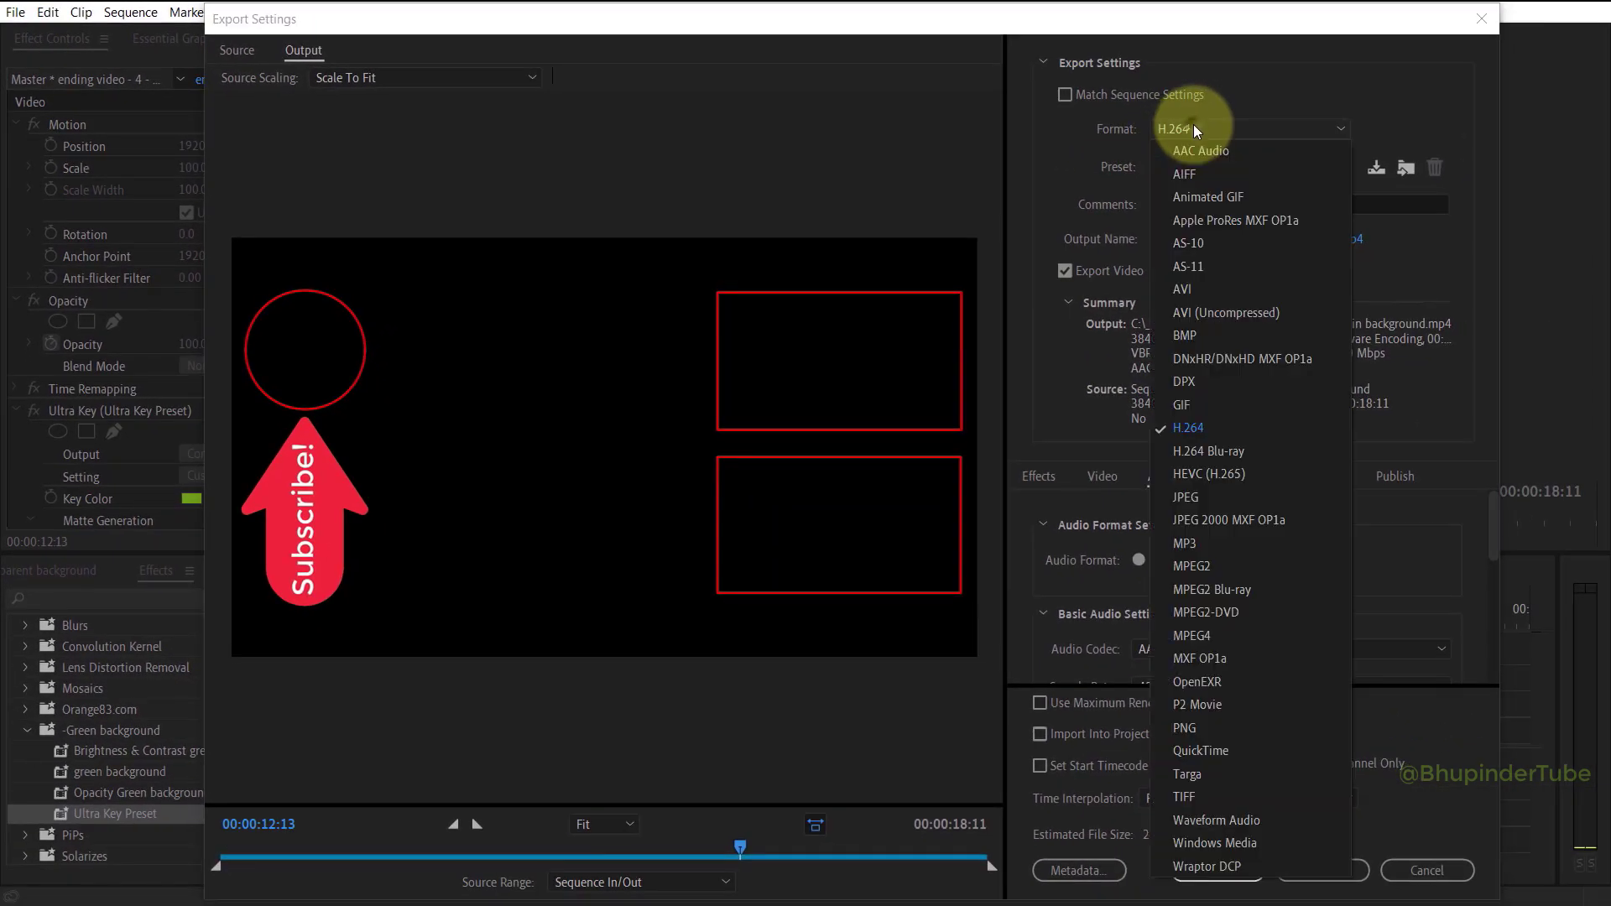
click(1229, 750)
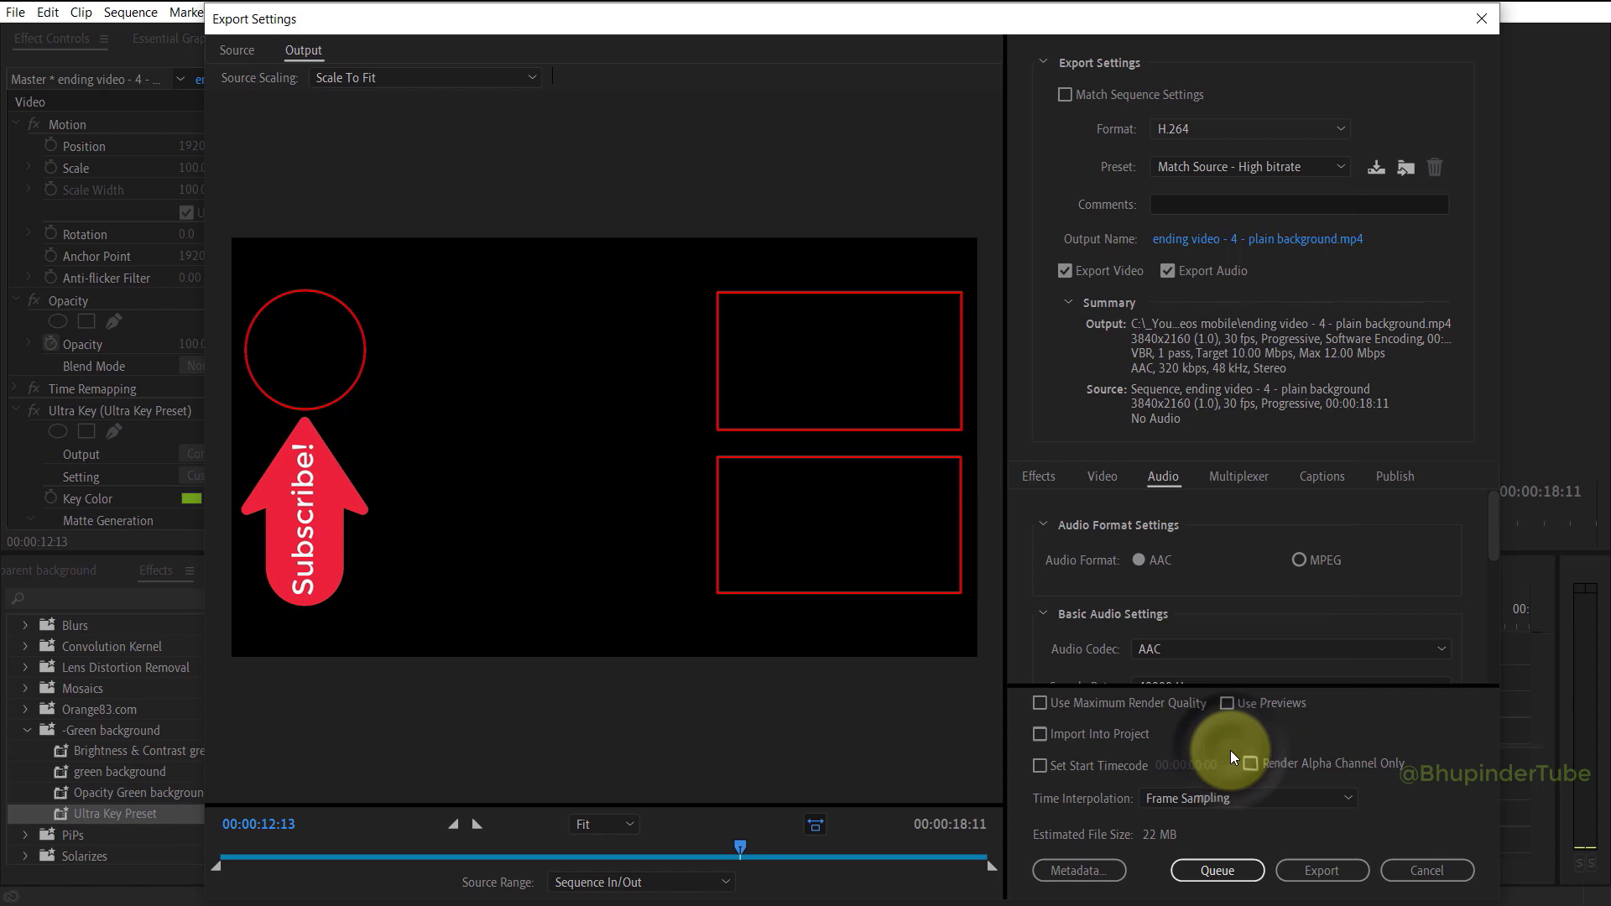
click(1264, 168)
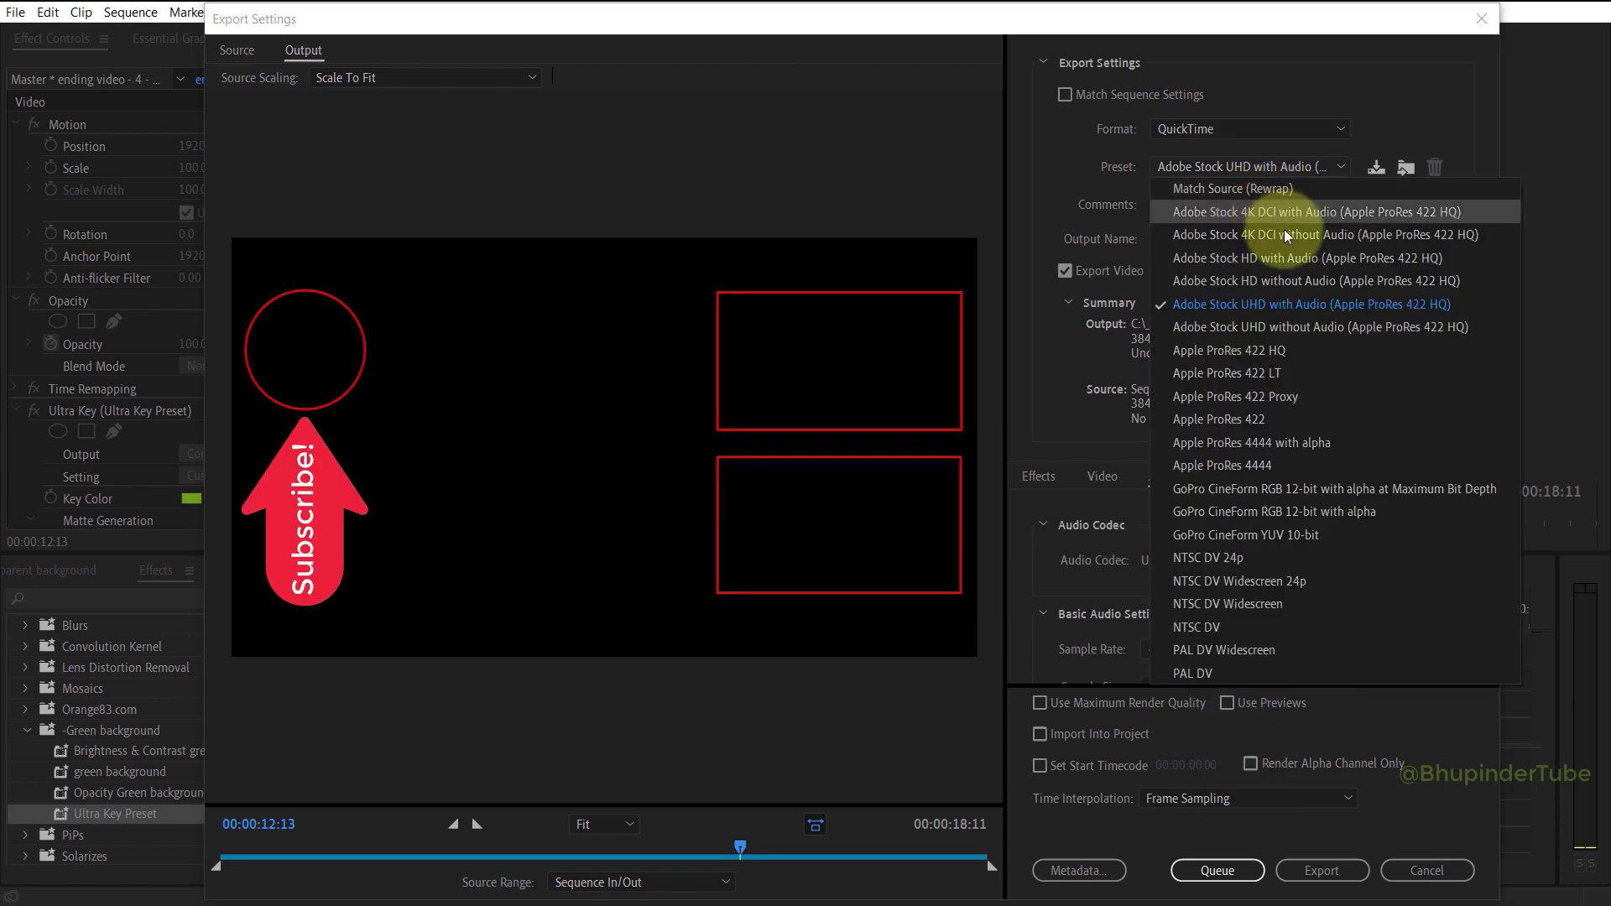
click(1270, 440)
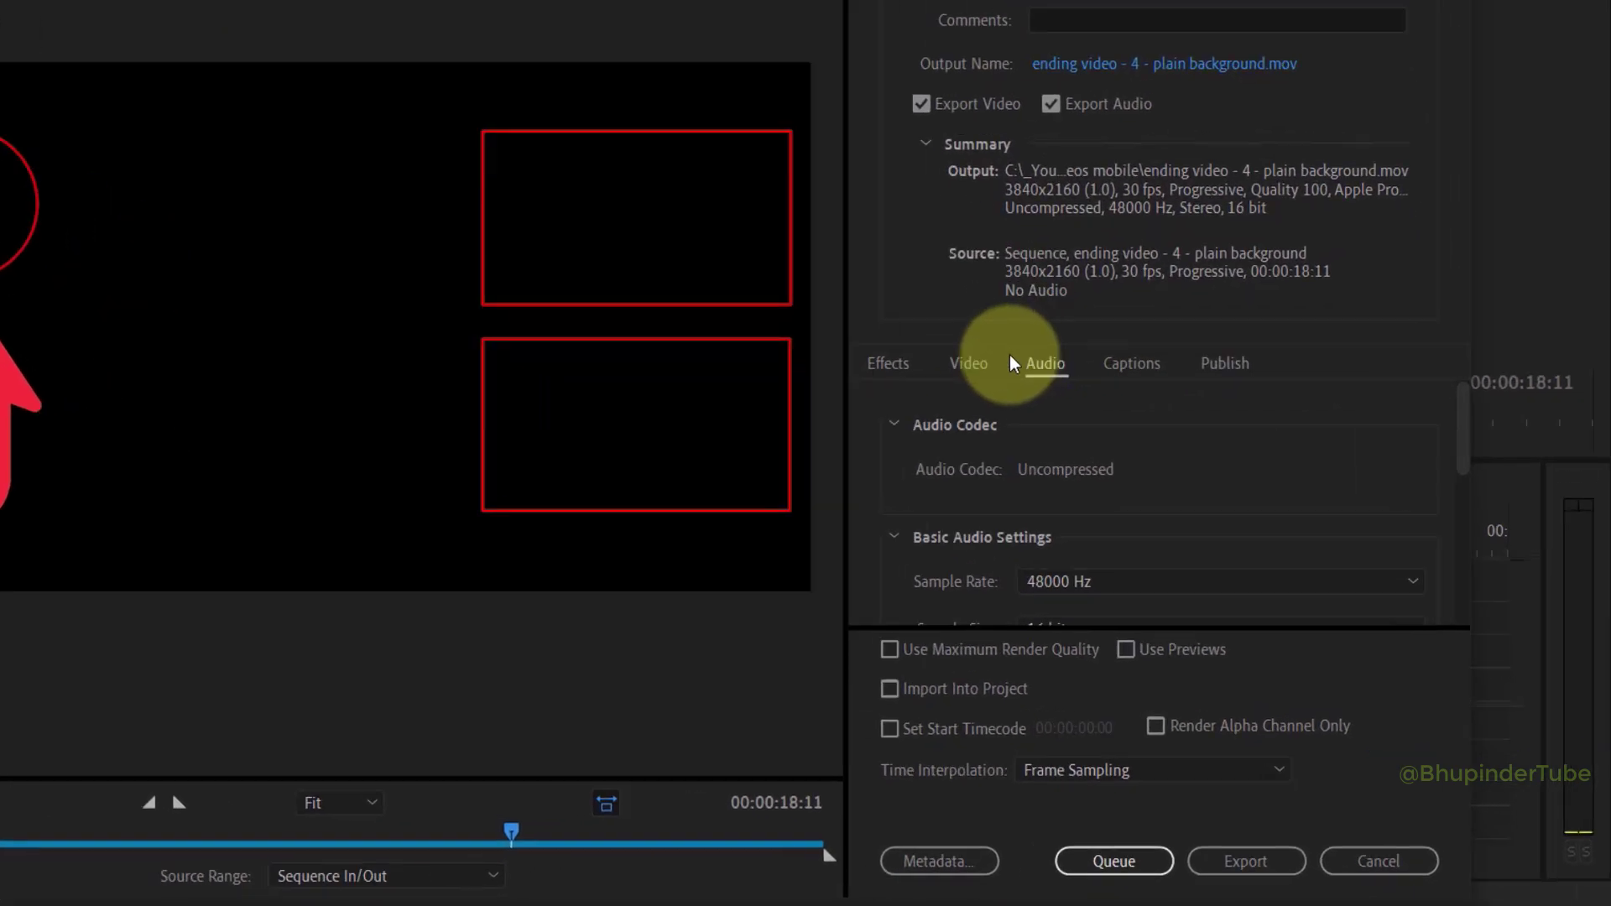
- Use the Animation codec with Render at Maximum Depth and Maximum Render Quality enabled
click(977, 365)
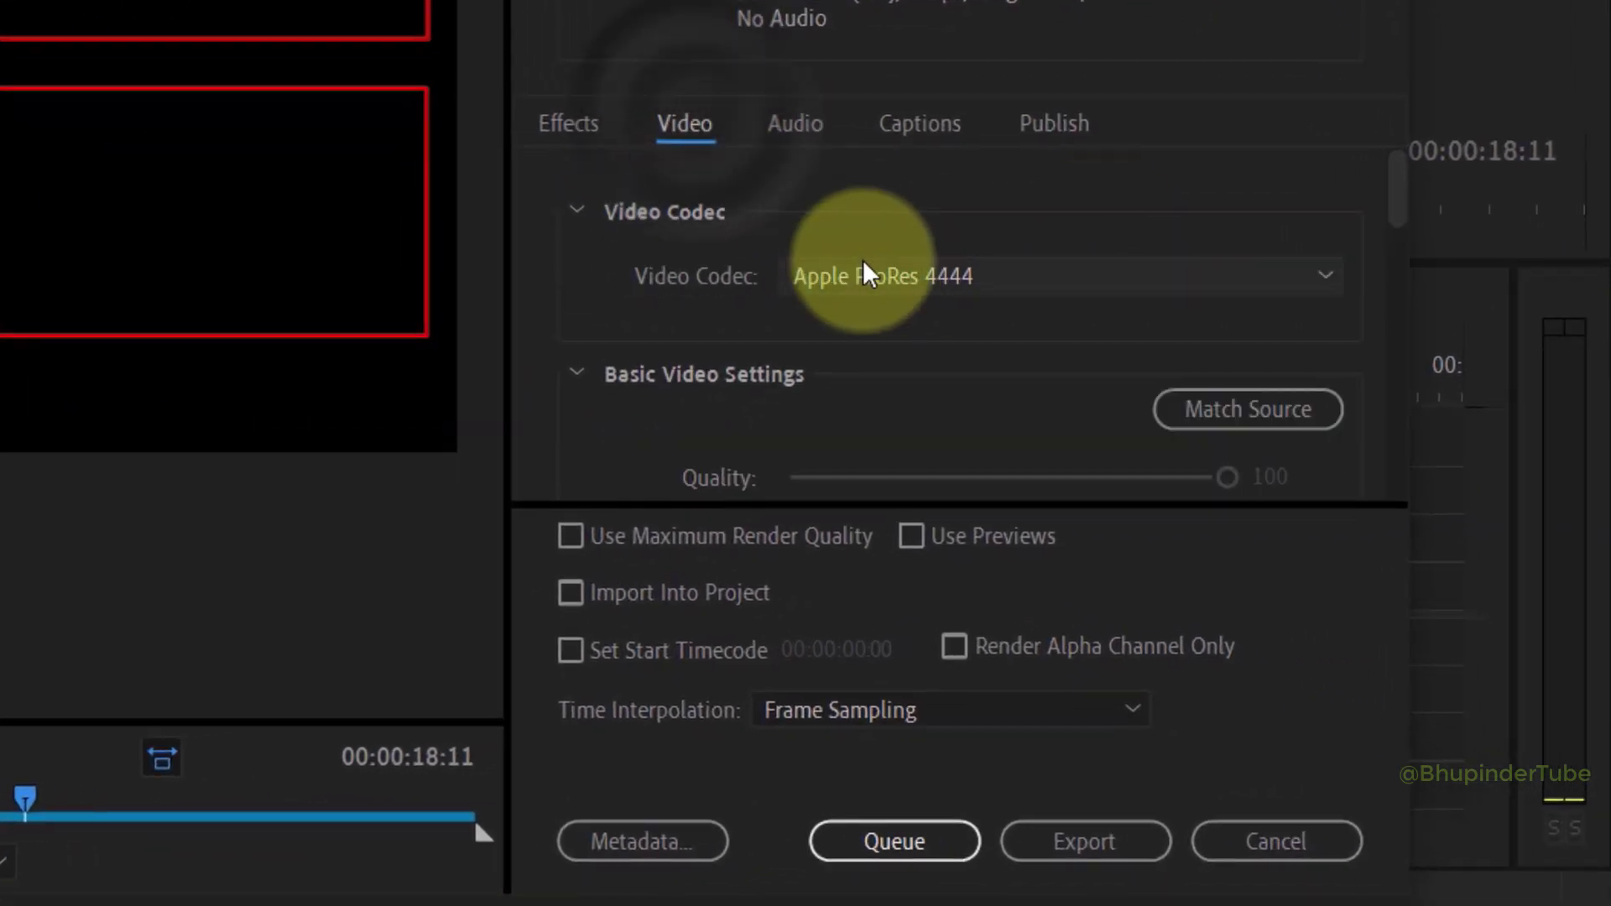
click(1037, 274)
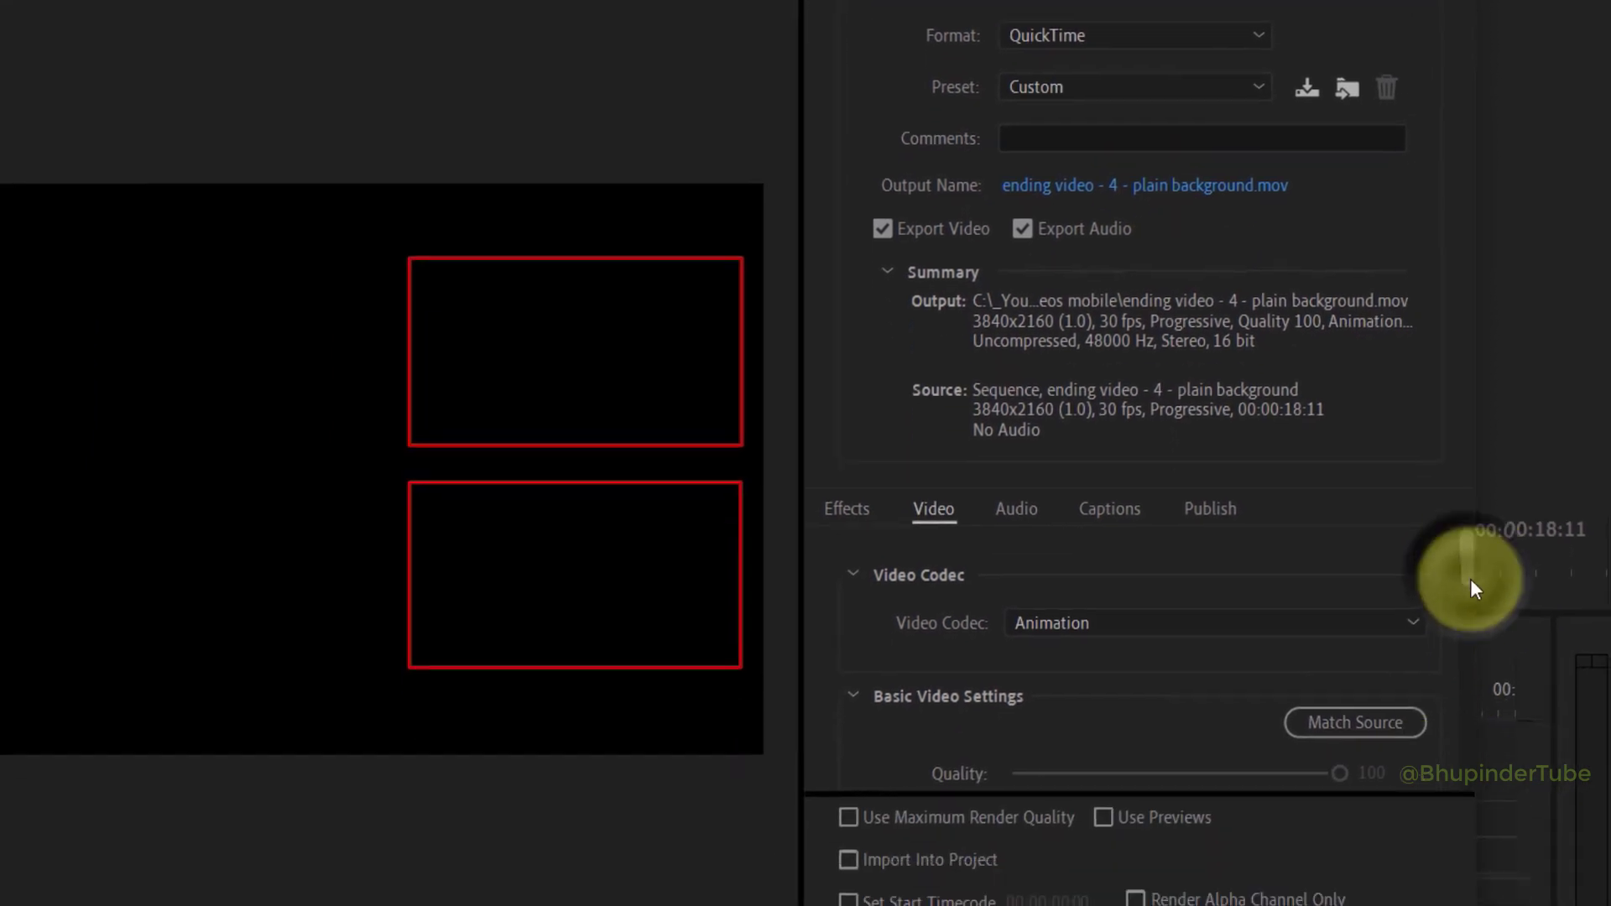
drag(1456, 575, 1454, 441)
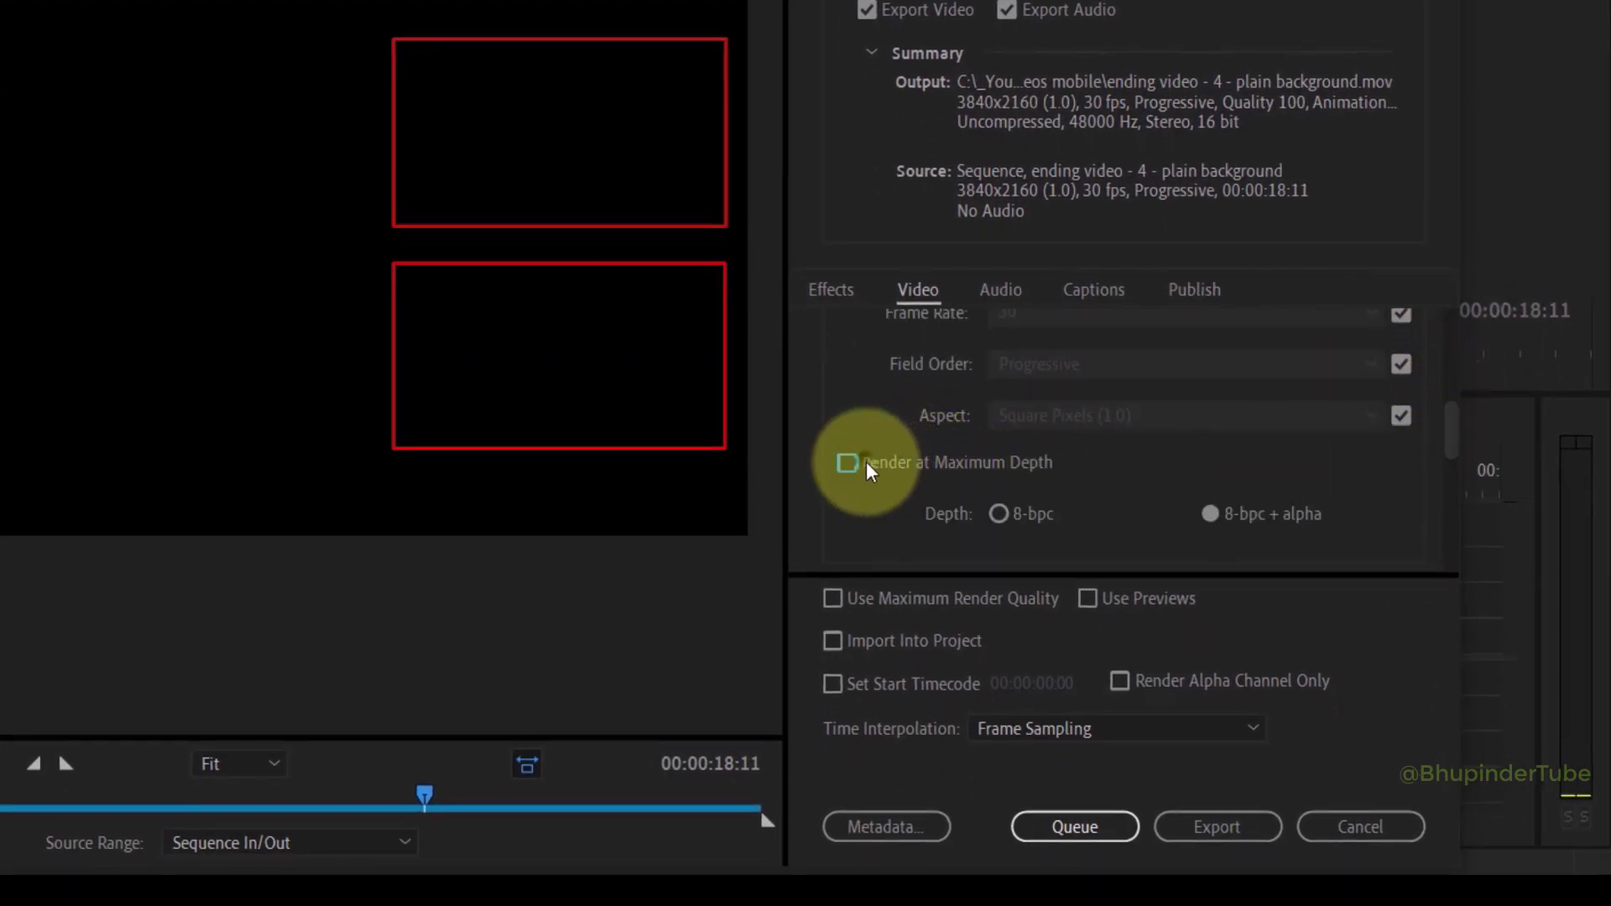
click(848, 463)
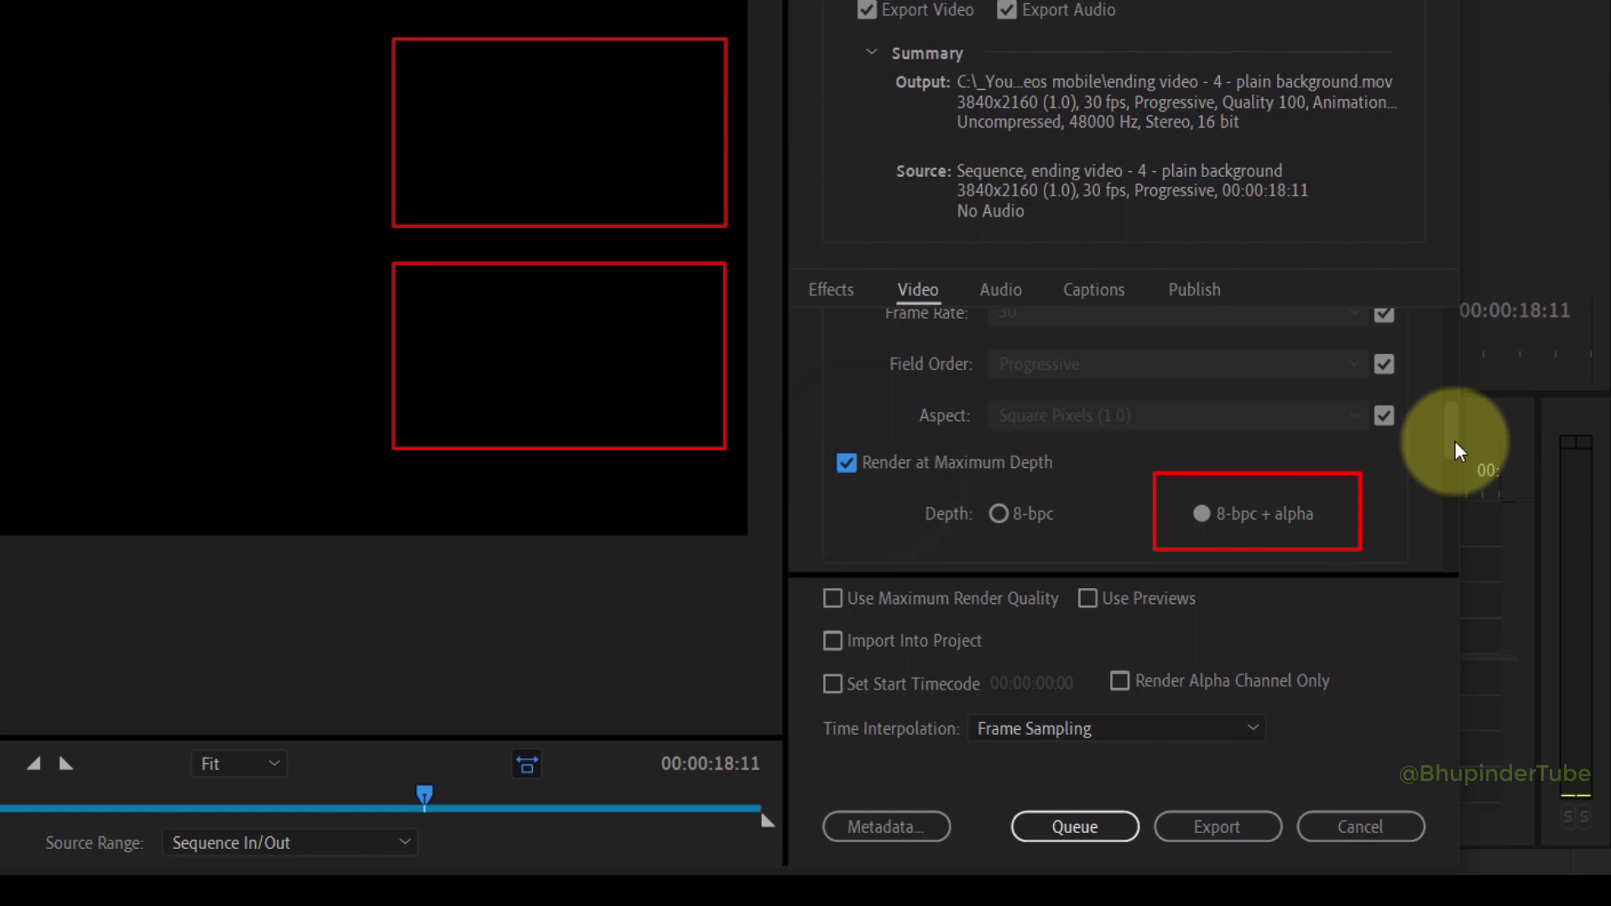
mouse_move(1457, 451)
mouse_down()
mouse_move(1450, 558)
mouse_move(1450, 449)
mouse_move(1424, 483)
mouse_up()
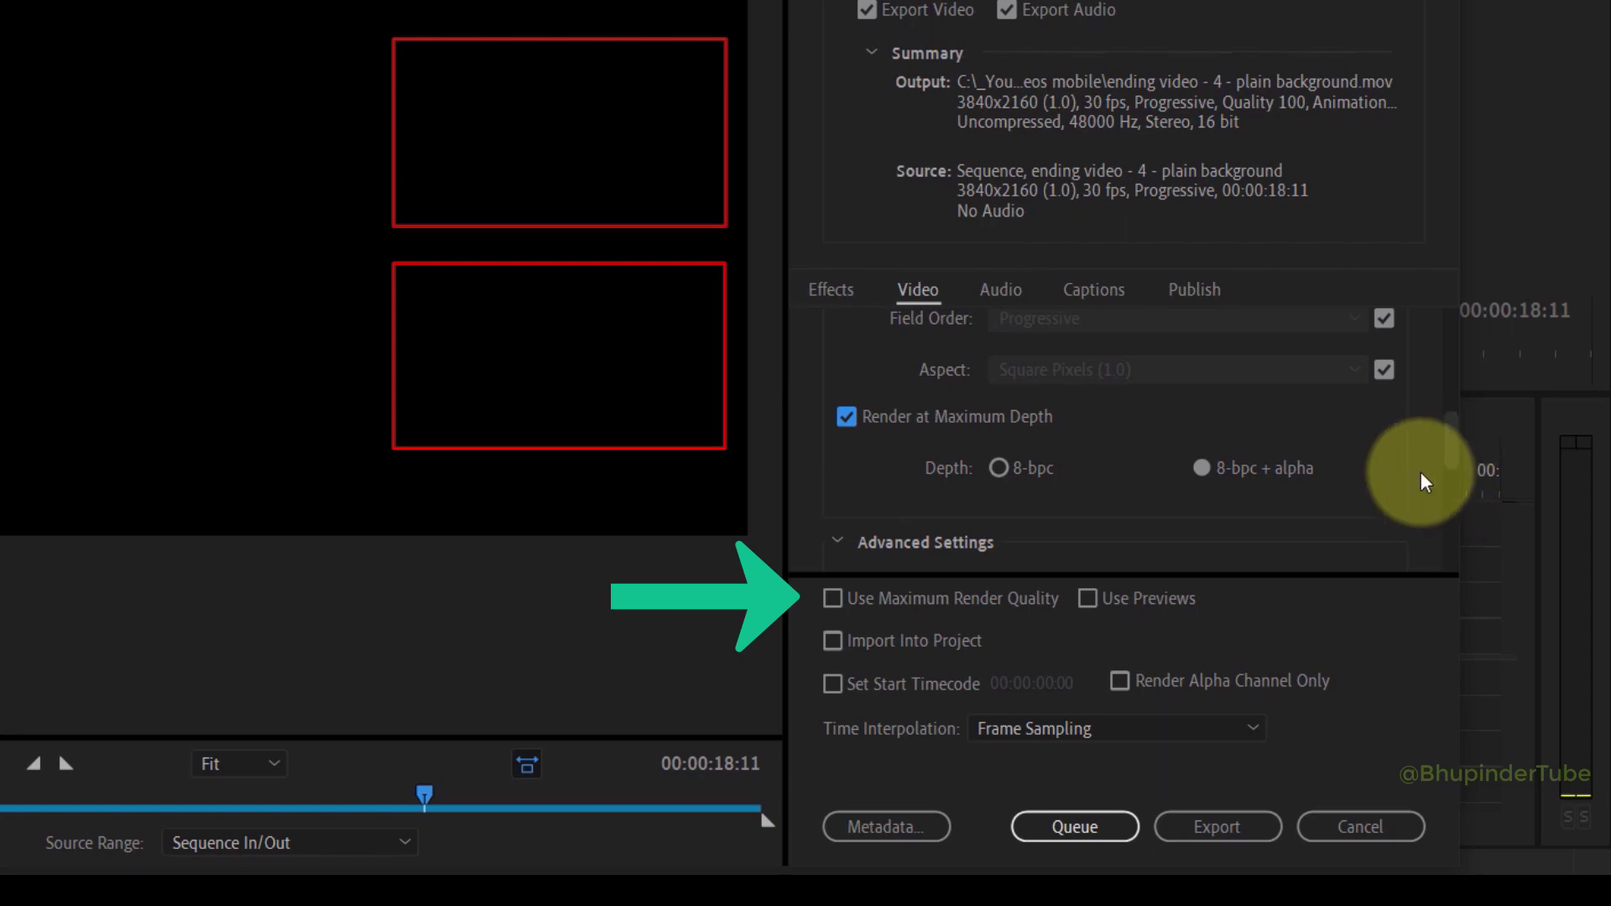
click(832, 599)
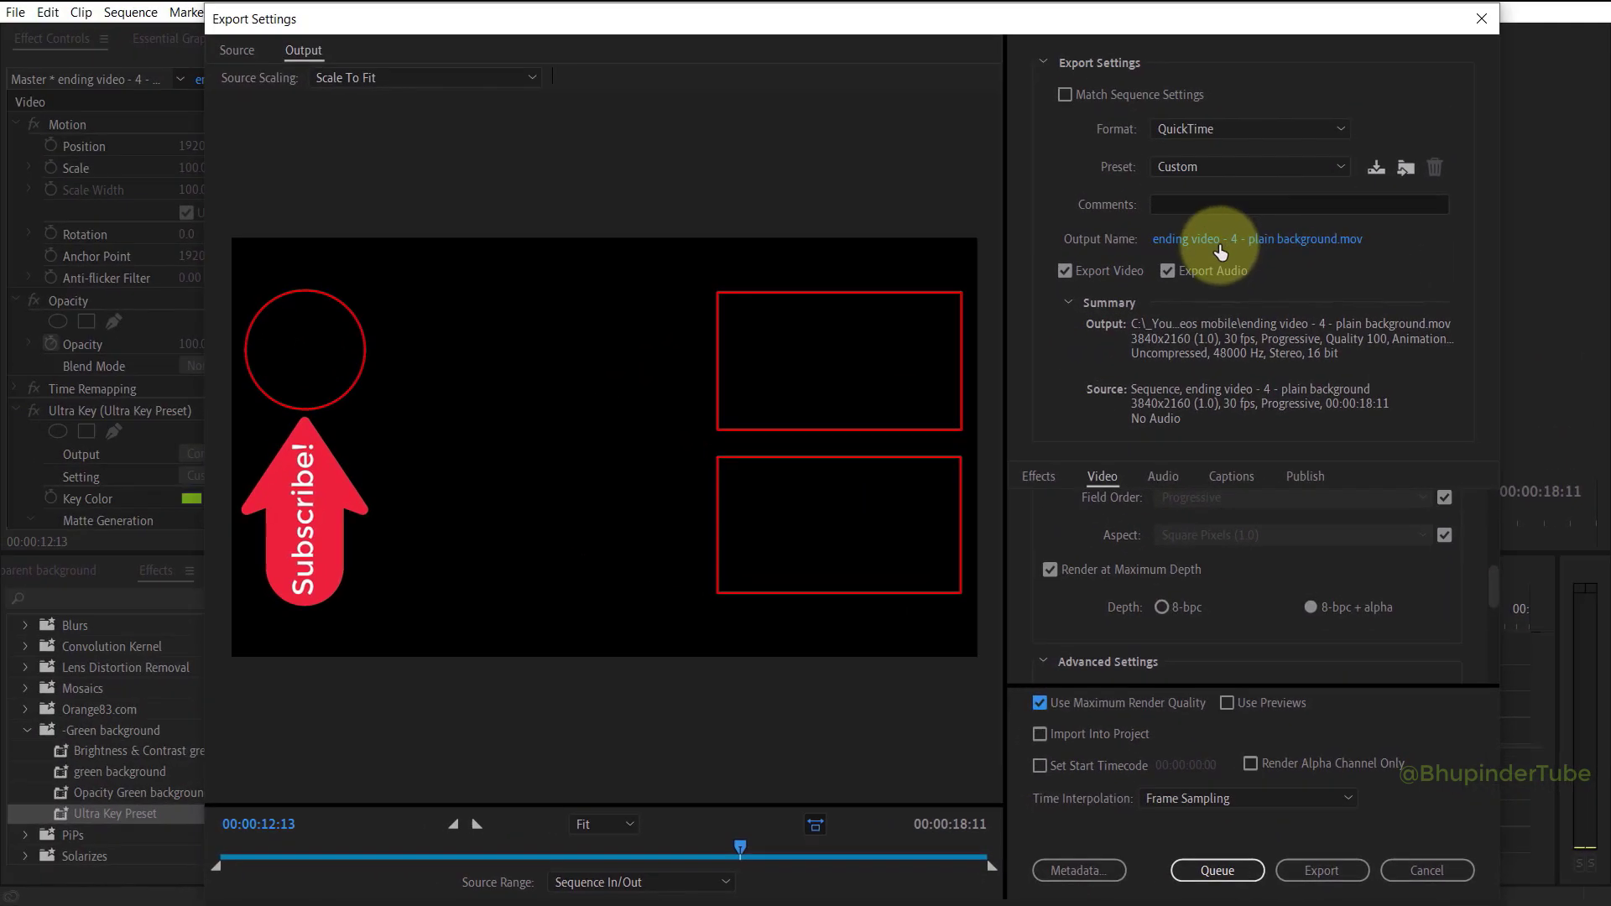
- Set the output folder and name to 'ending video - 4 - transparent background'
click(1216, 244)
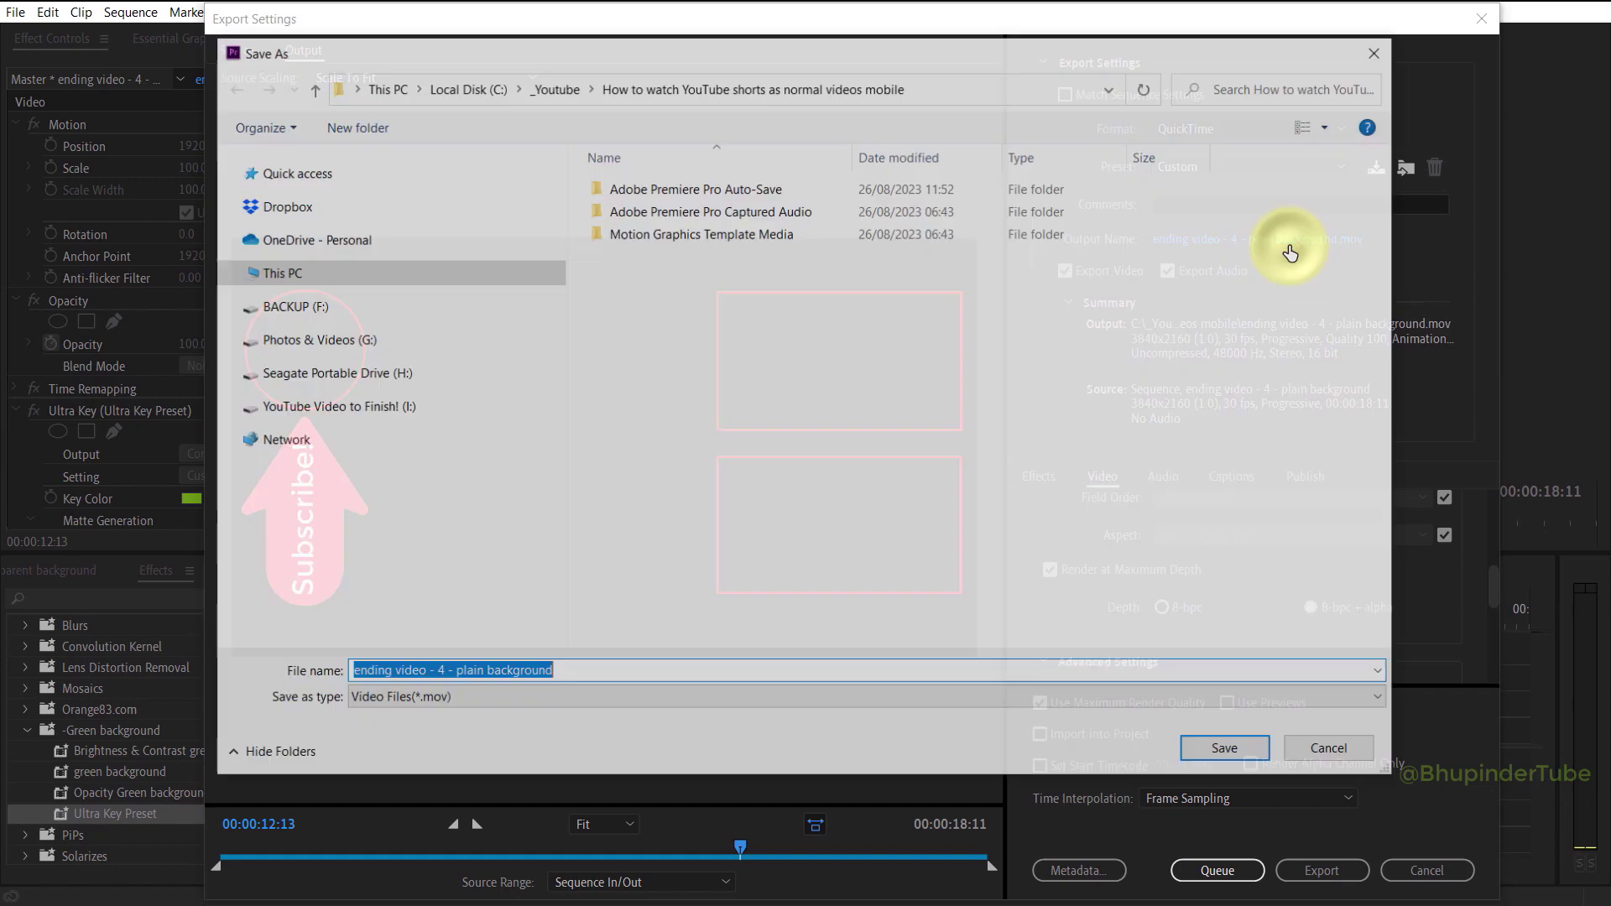
click(956, 97)
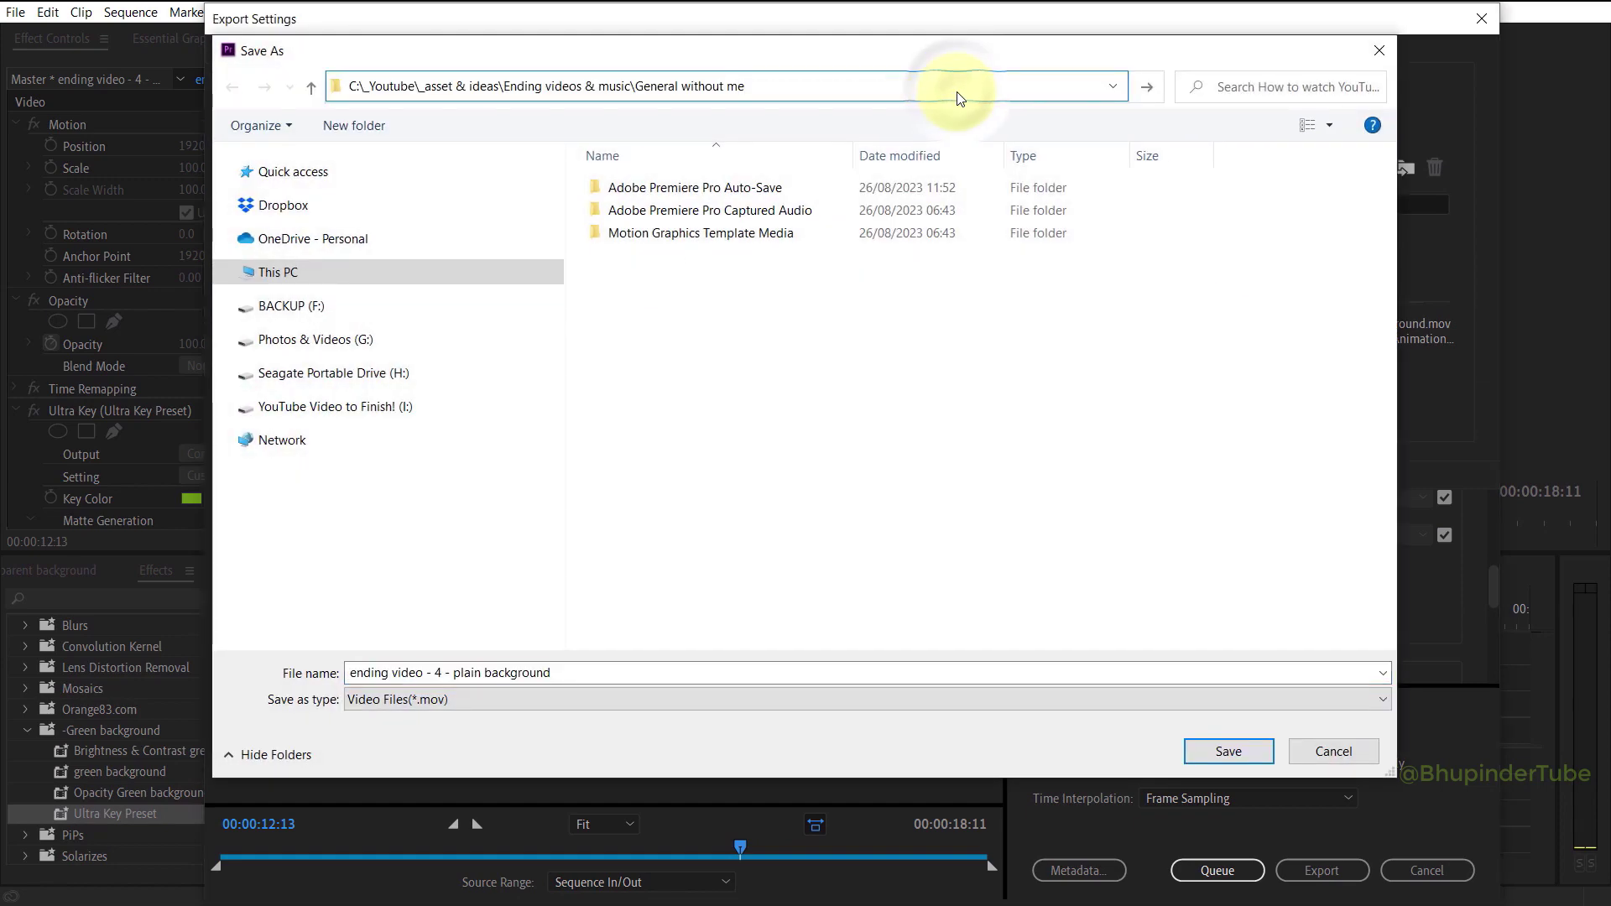
key(Return)
text(ending video - 4 - transparent background)
click(1229, 751)
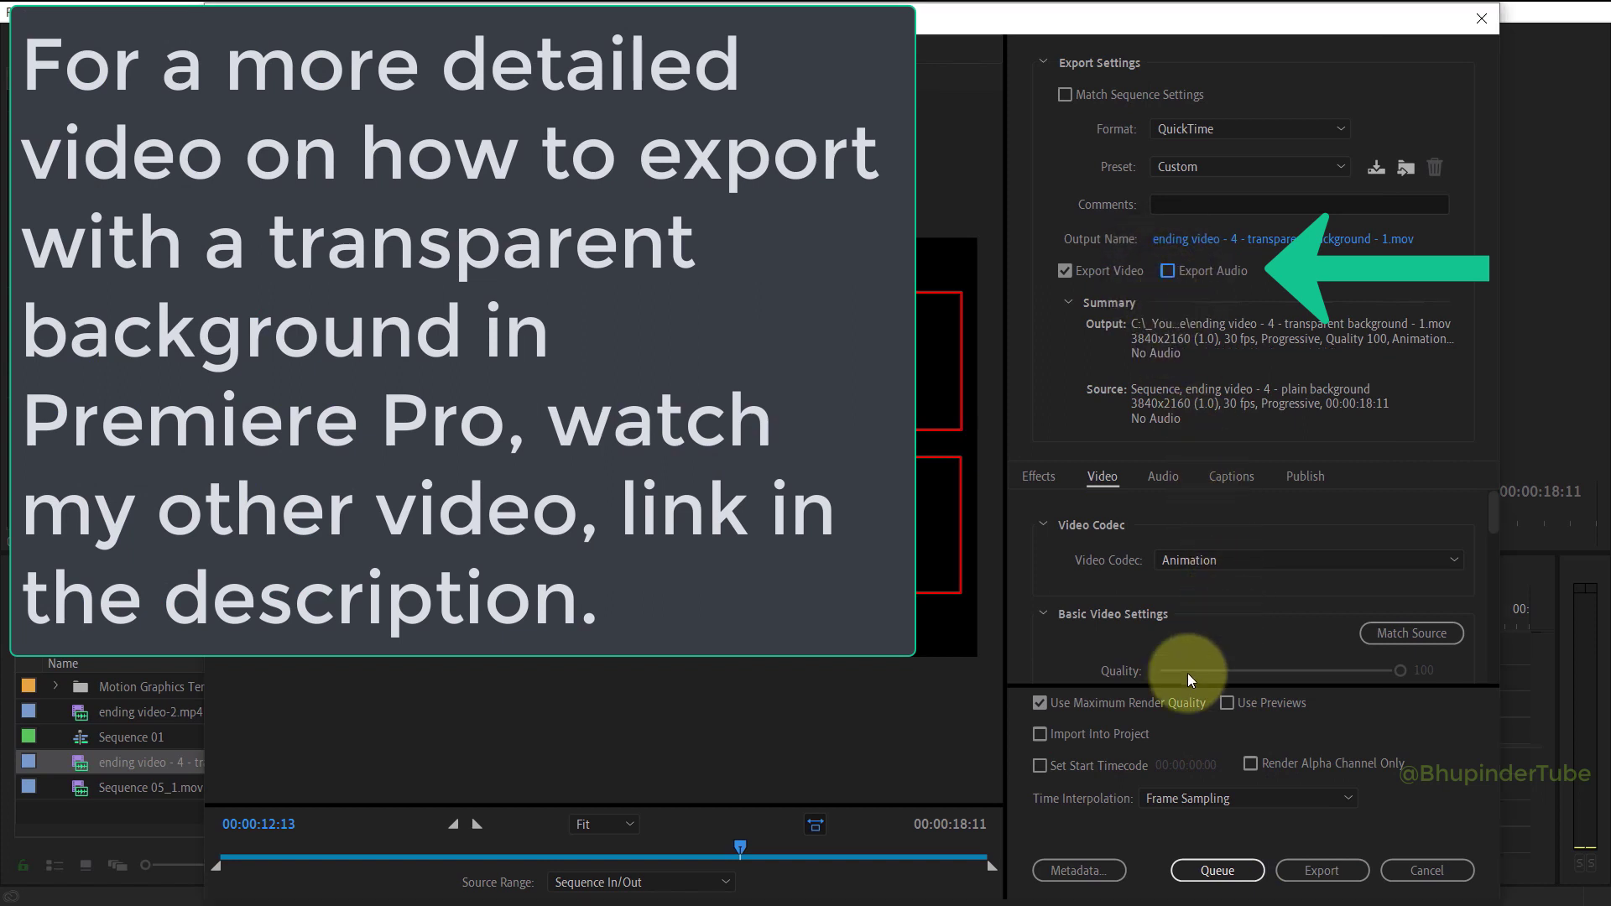
- Export the MOV, then play it in VLC to confirm and close VLC
click(1336, 875)
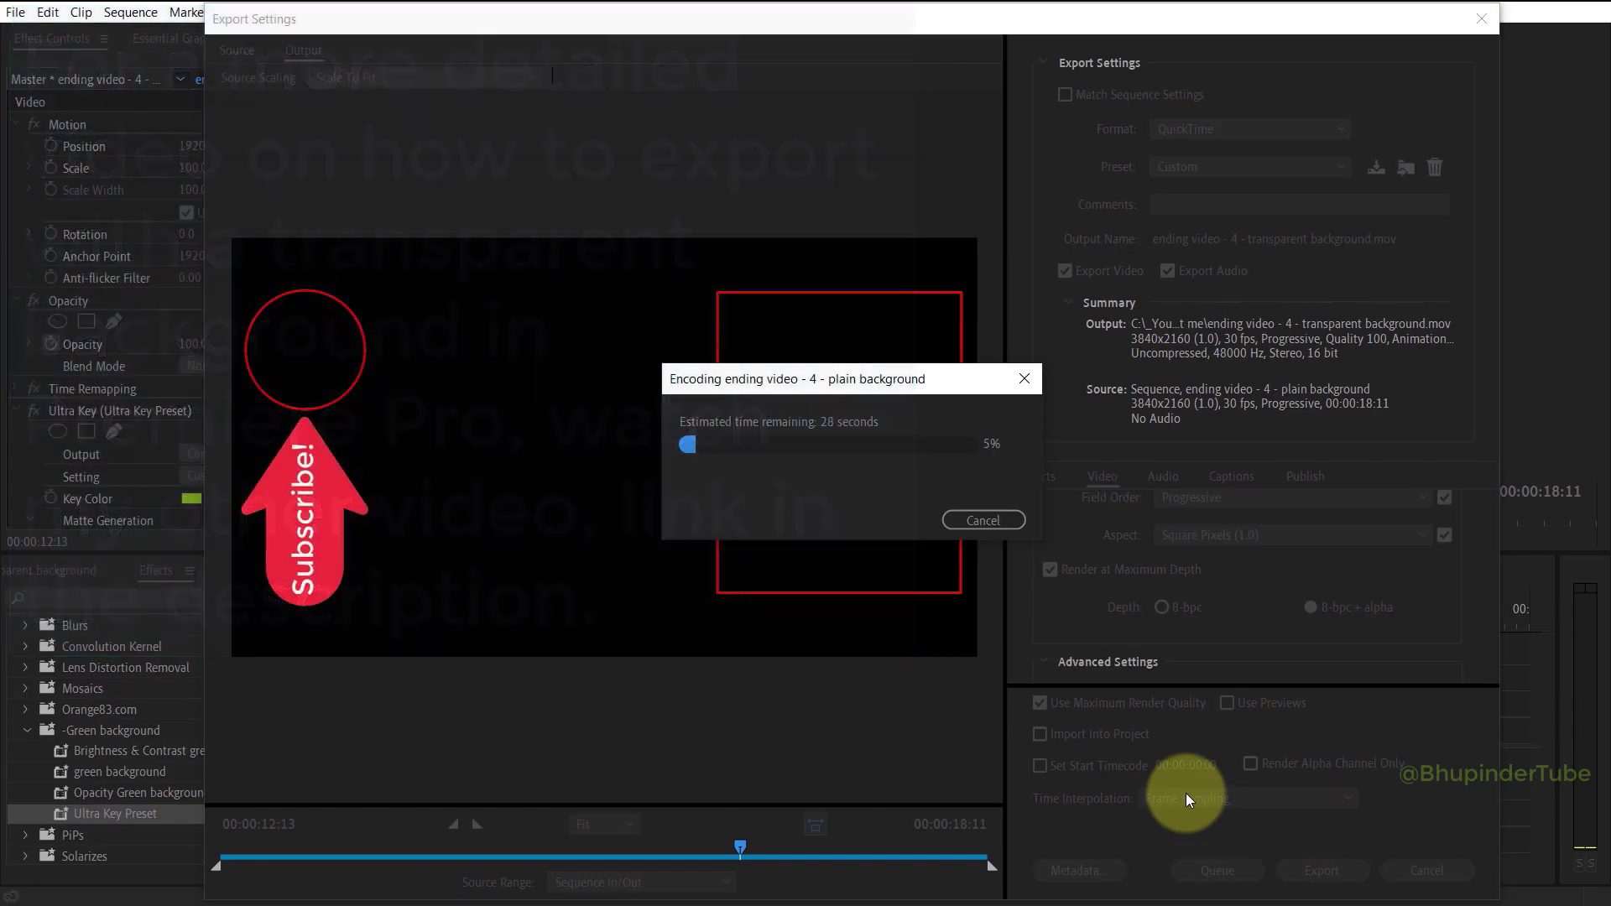
click(459, 440)
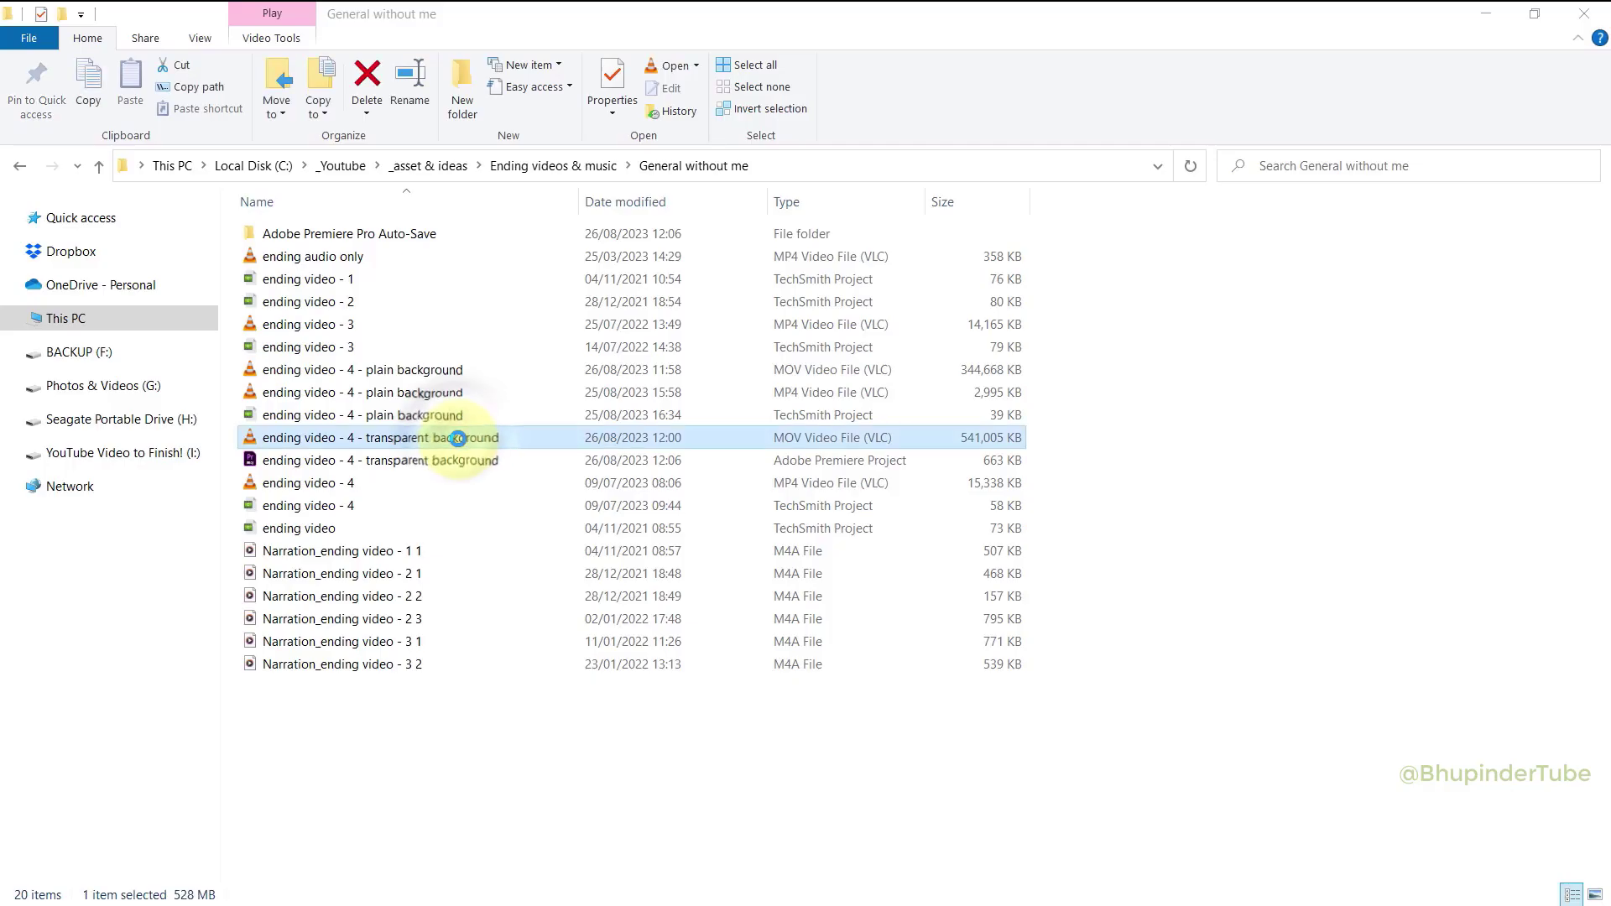
double_click(458, 439)
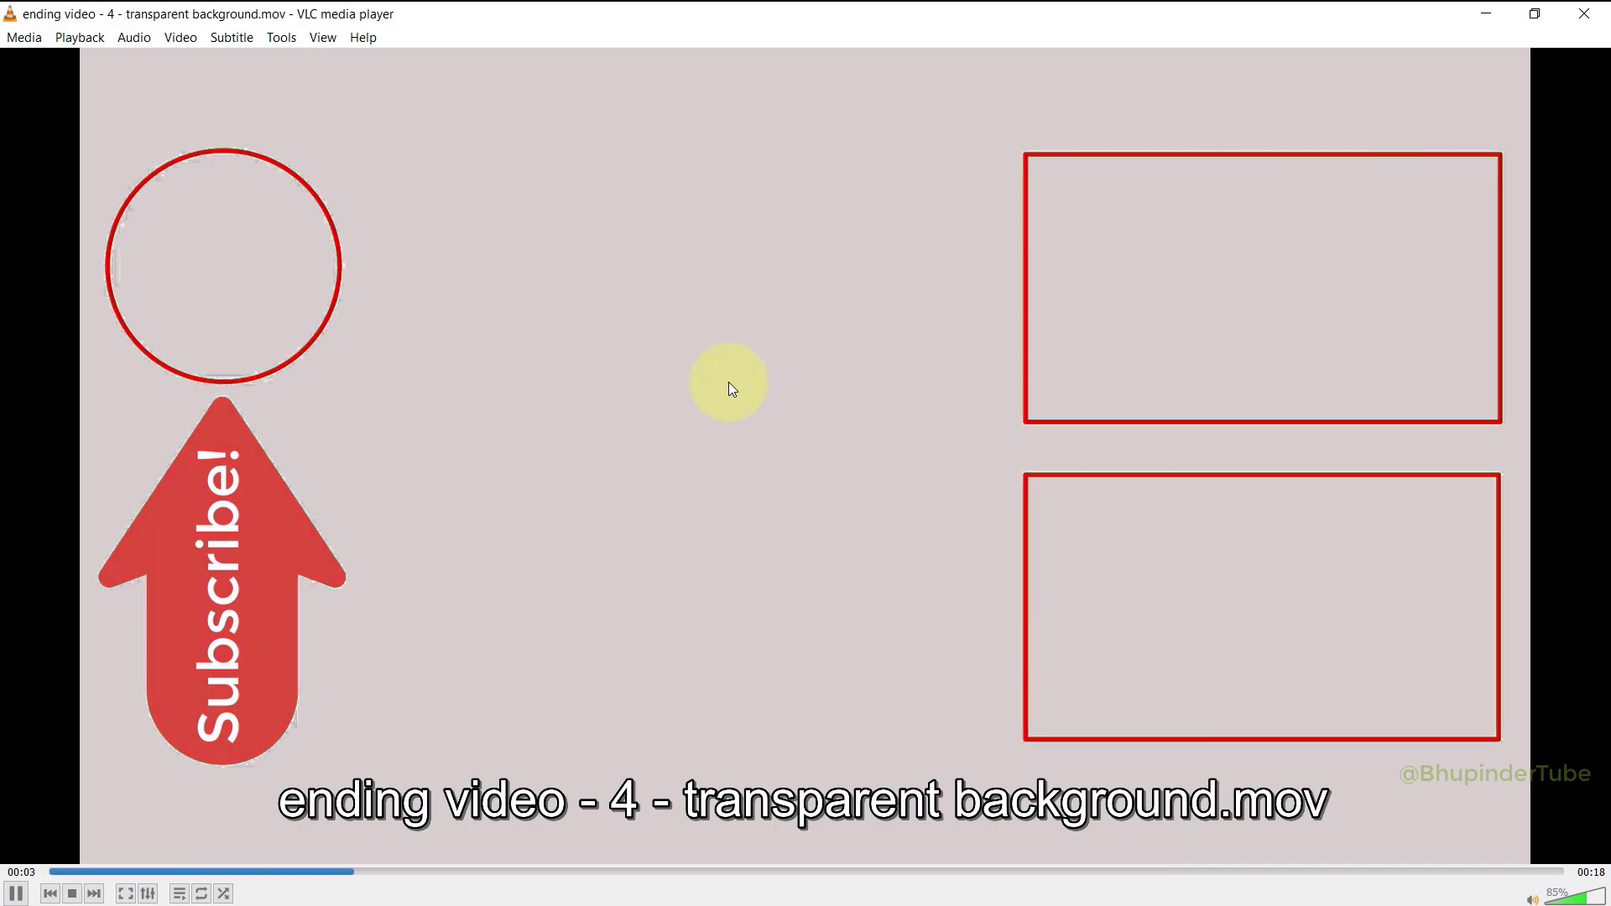
key(alt+F4)
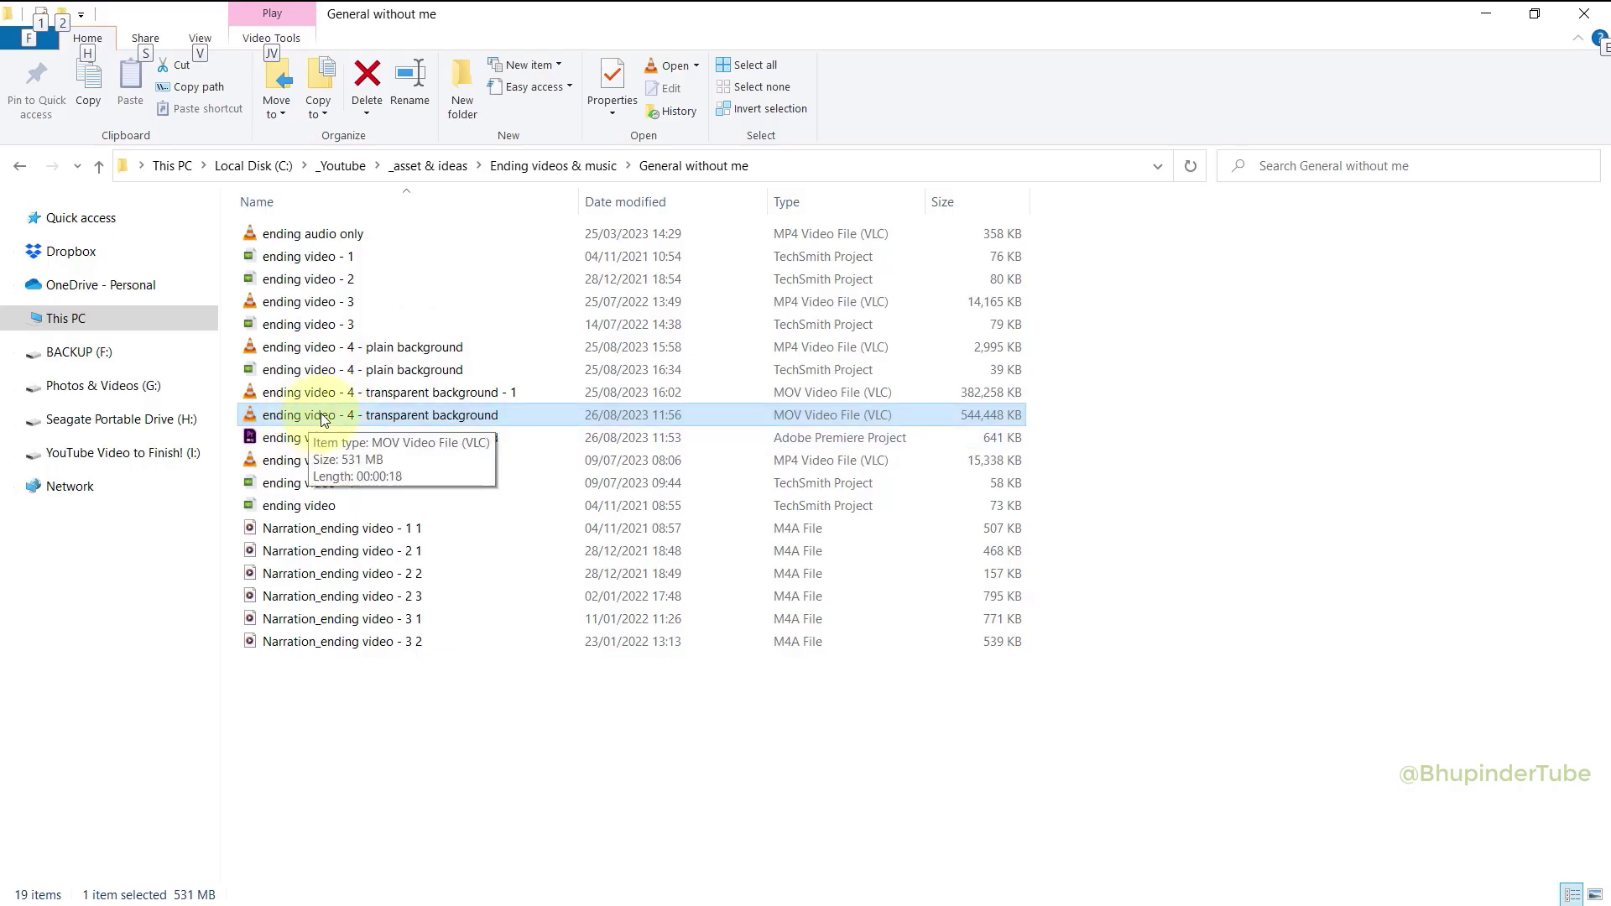
- Drop the transparent MOV onto V2 above the presenter footage and scrub to preview
mouse_move(429, 449)
mouse_down()
mouse_move(596, 715)
mouse_move(590, 701)
mouse_up()
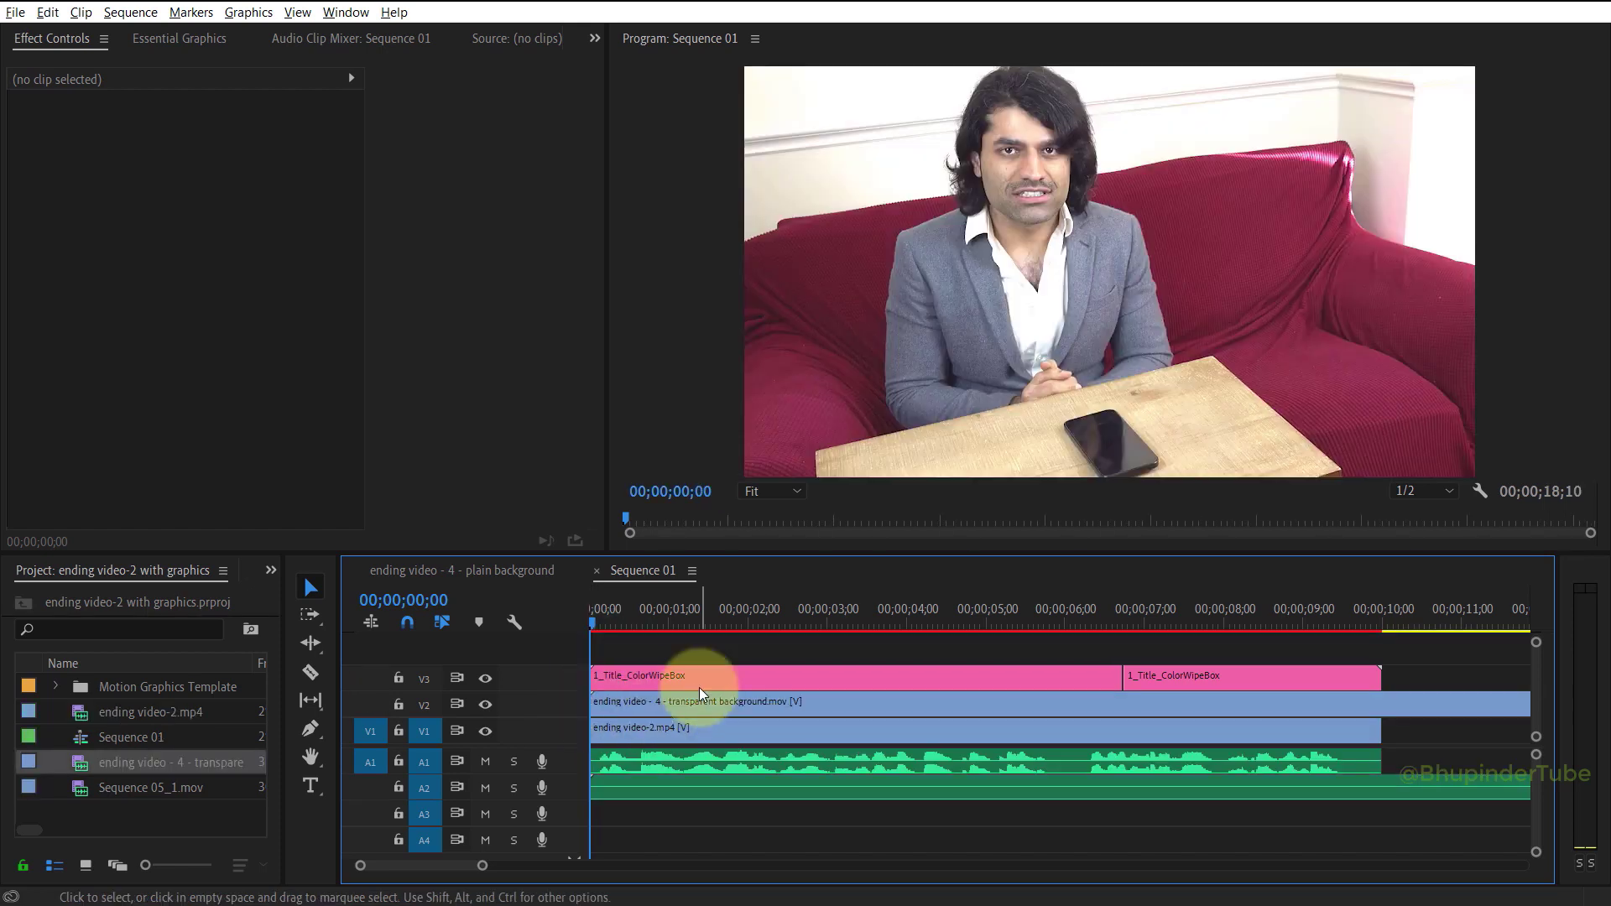
drag(740, 618, 996, 613)
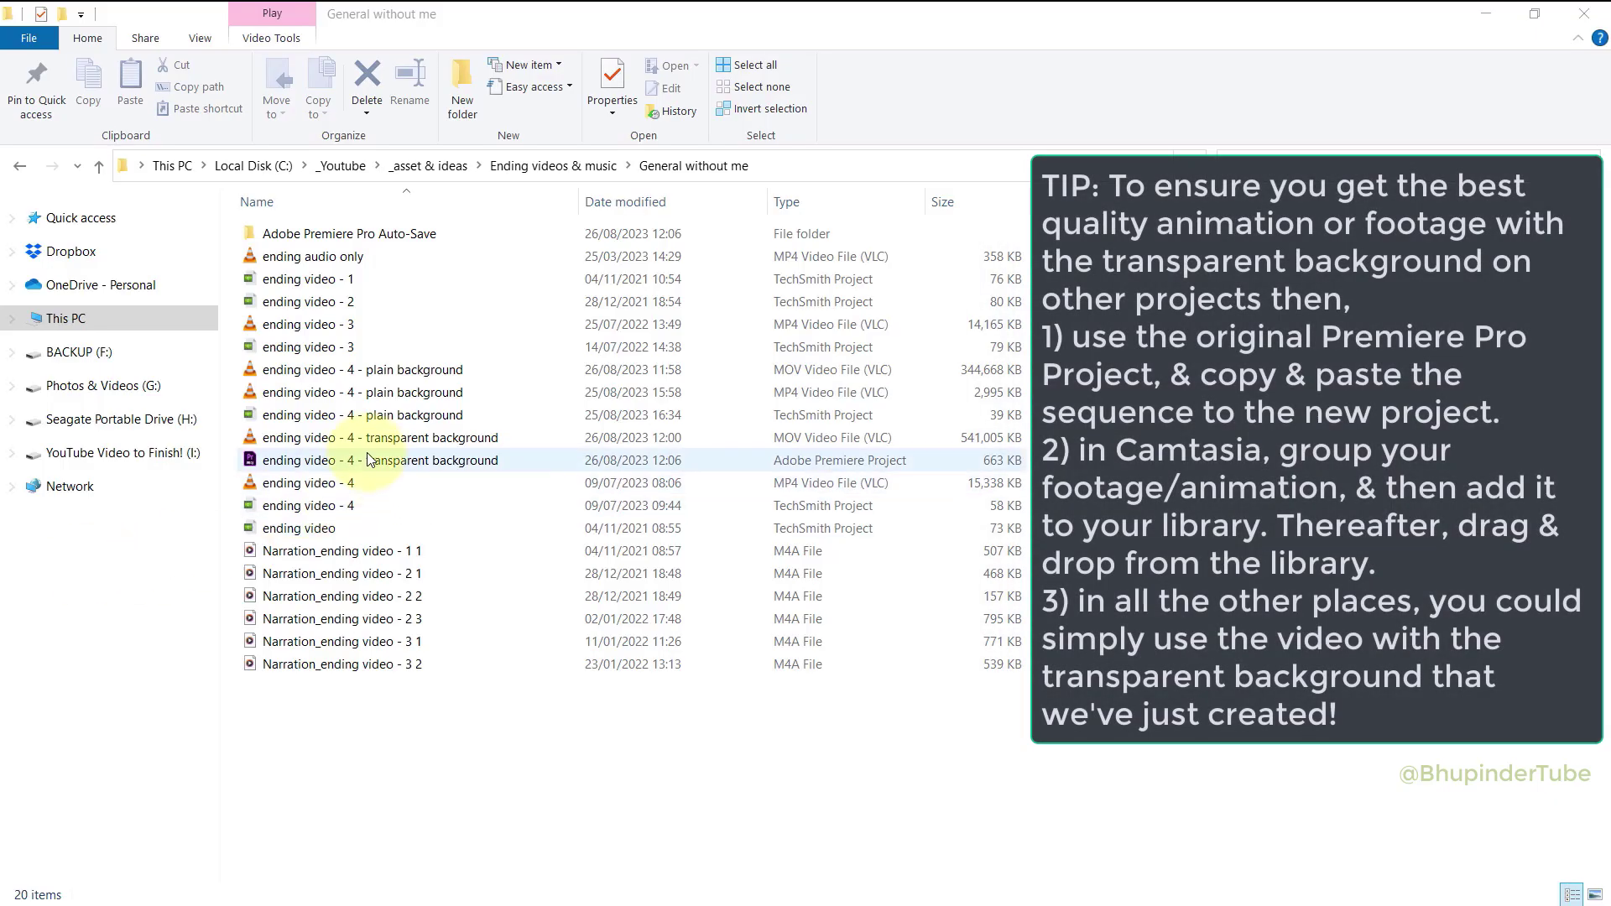
- Copy the end-screen clip from the transparent background Premiere project's timeline
click(340, 463)
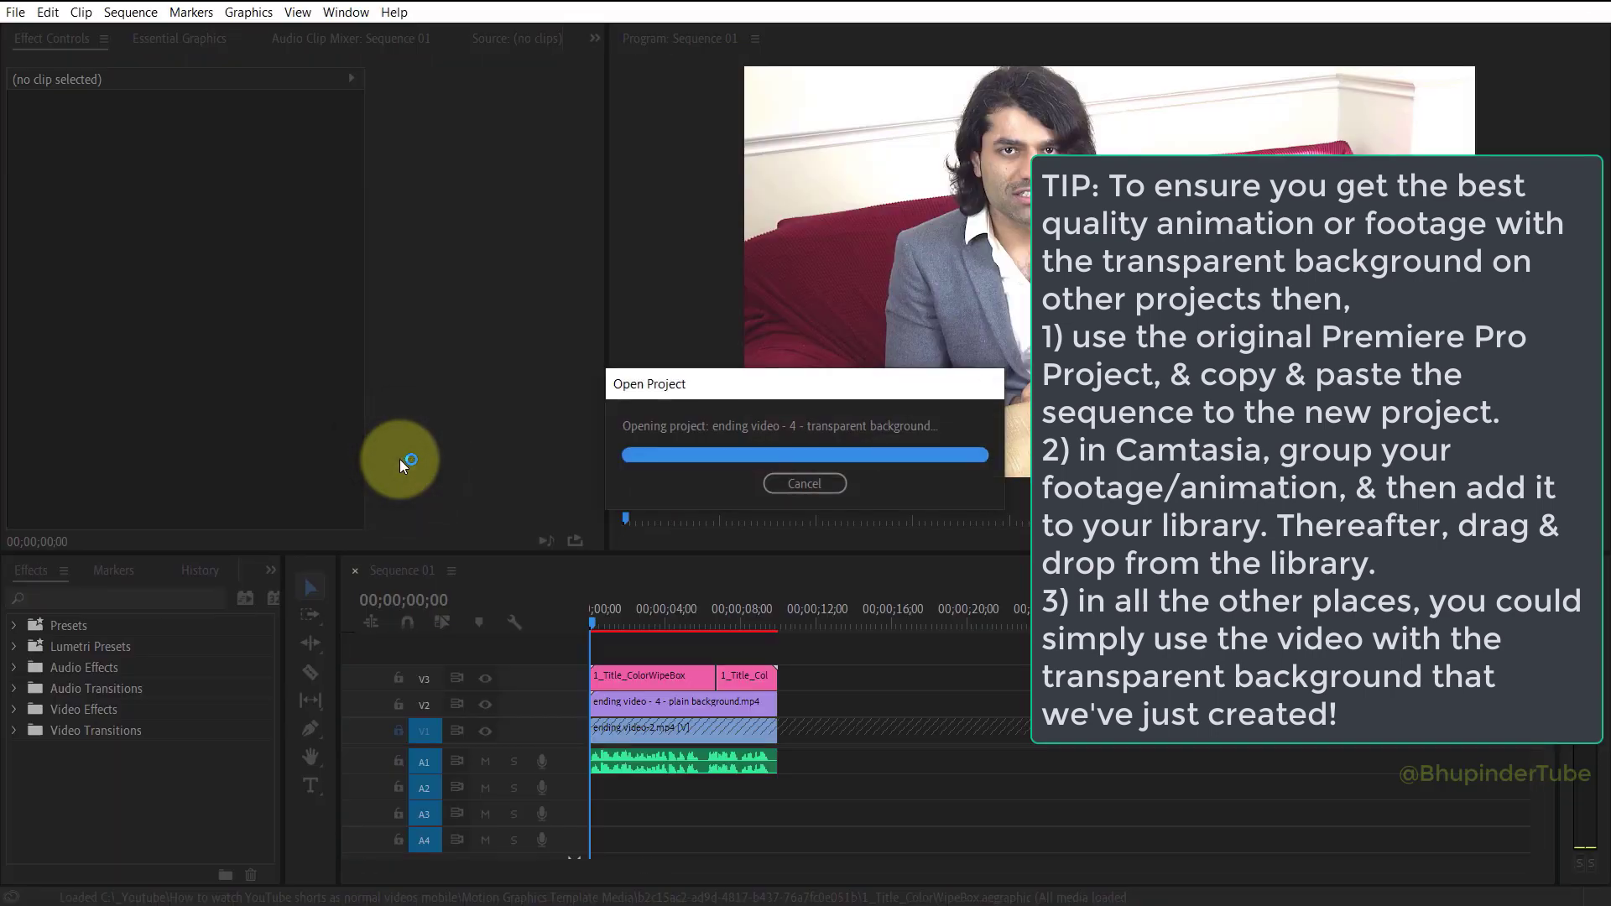
click(713, 730)
right_click(713, 730)
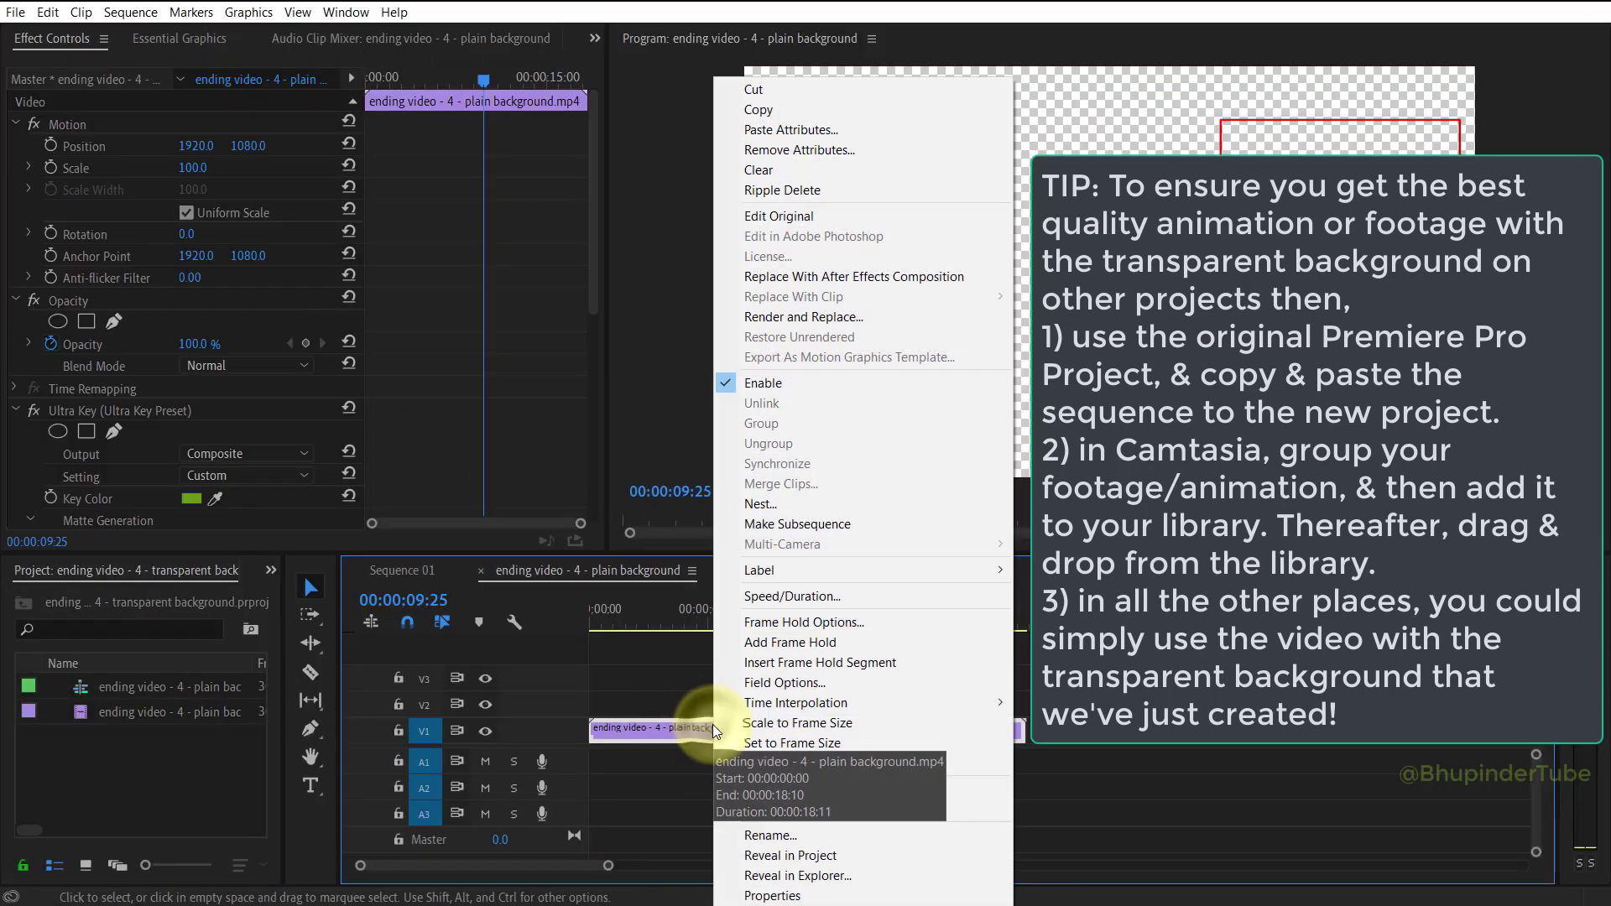
click(784, 111)
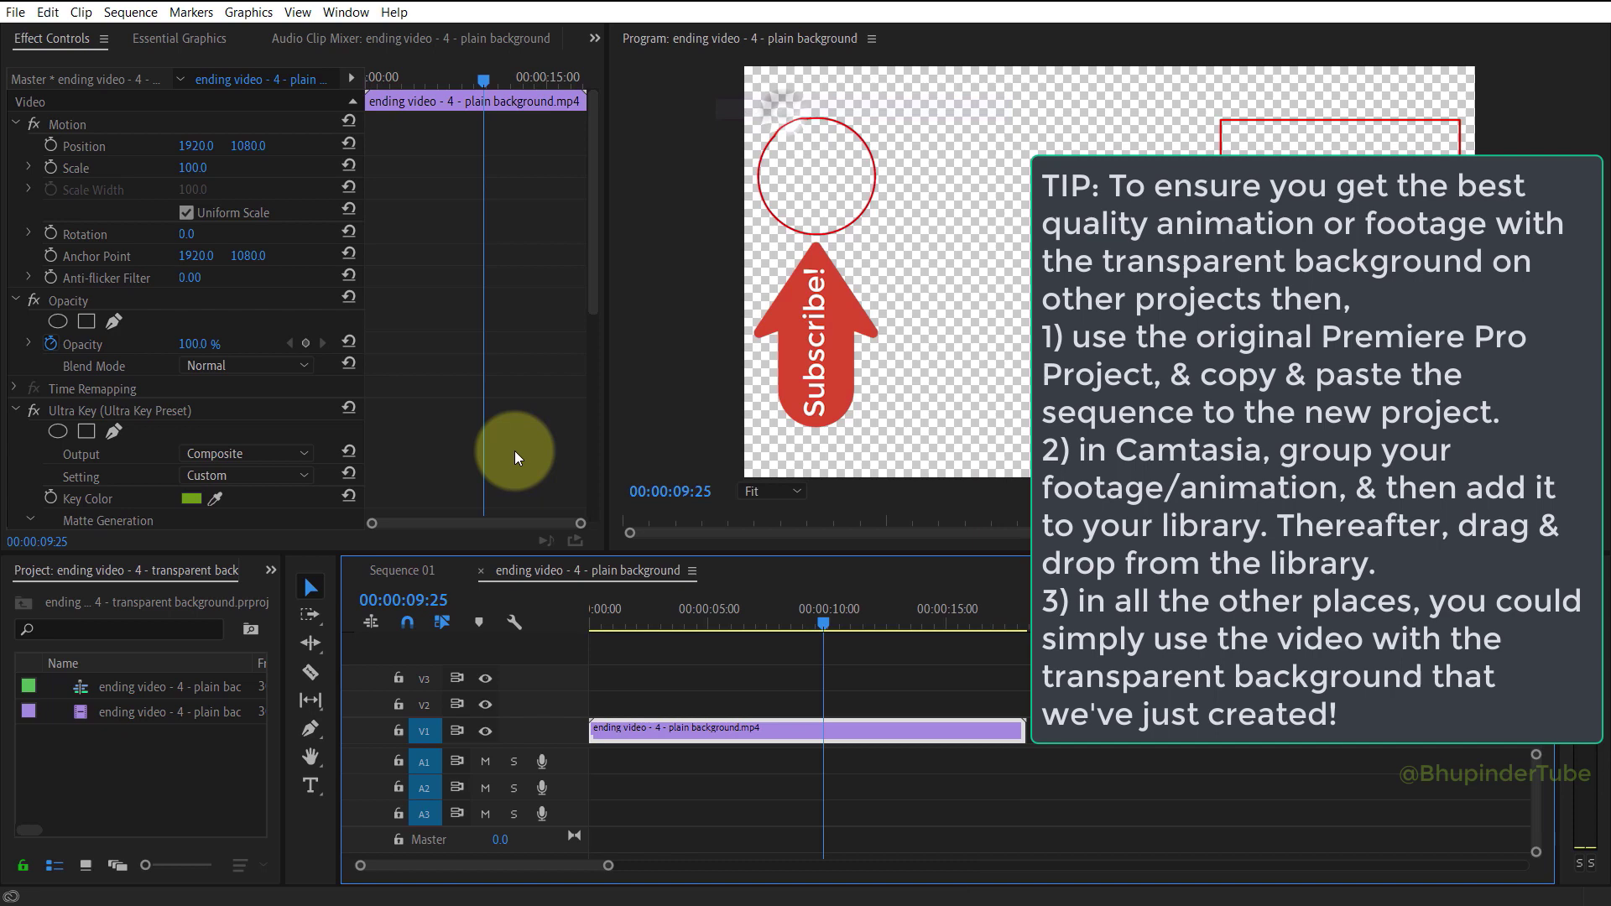
- Paste the end-screen onto V2 of Sequence 01, trim it to end with the other clips, and preview the overlay
click(405, 571)
key(ctrl+v)
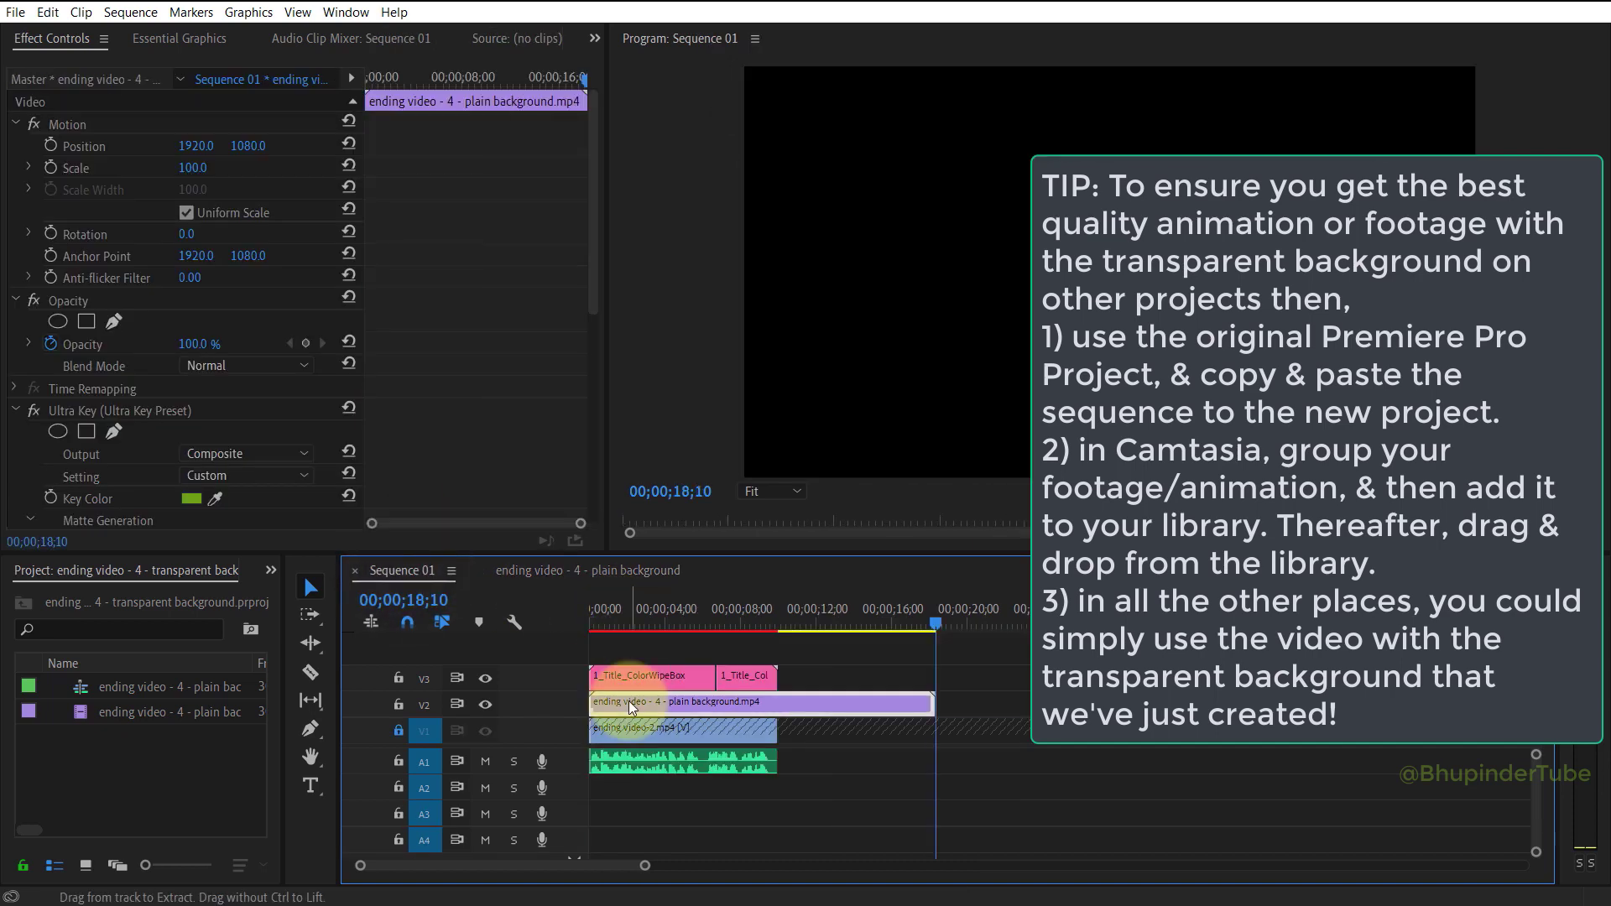
click(832, 696)
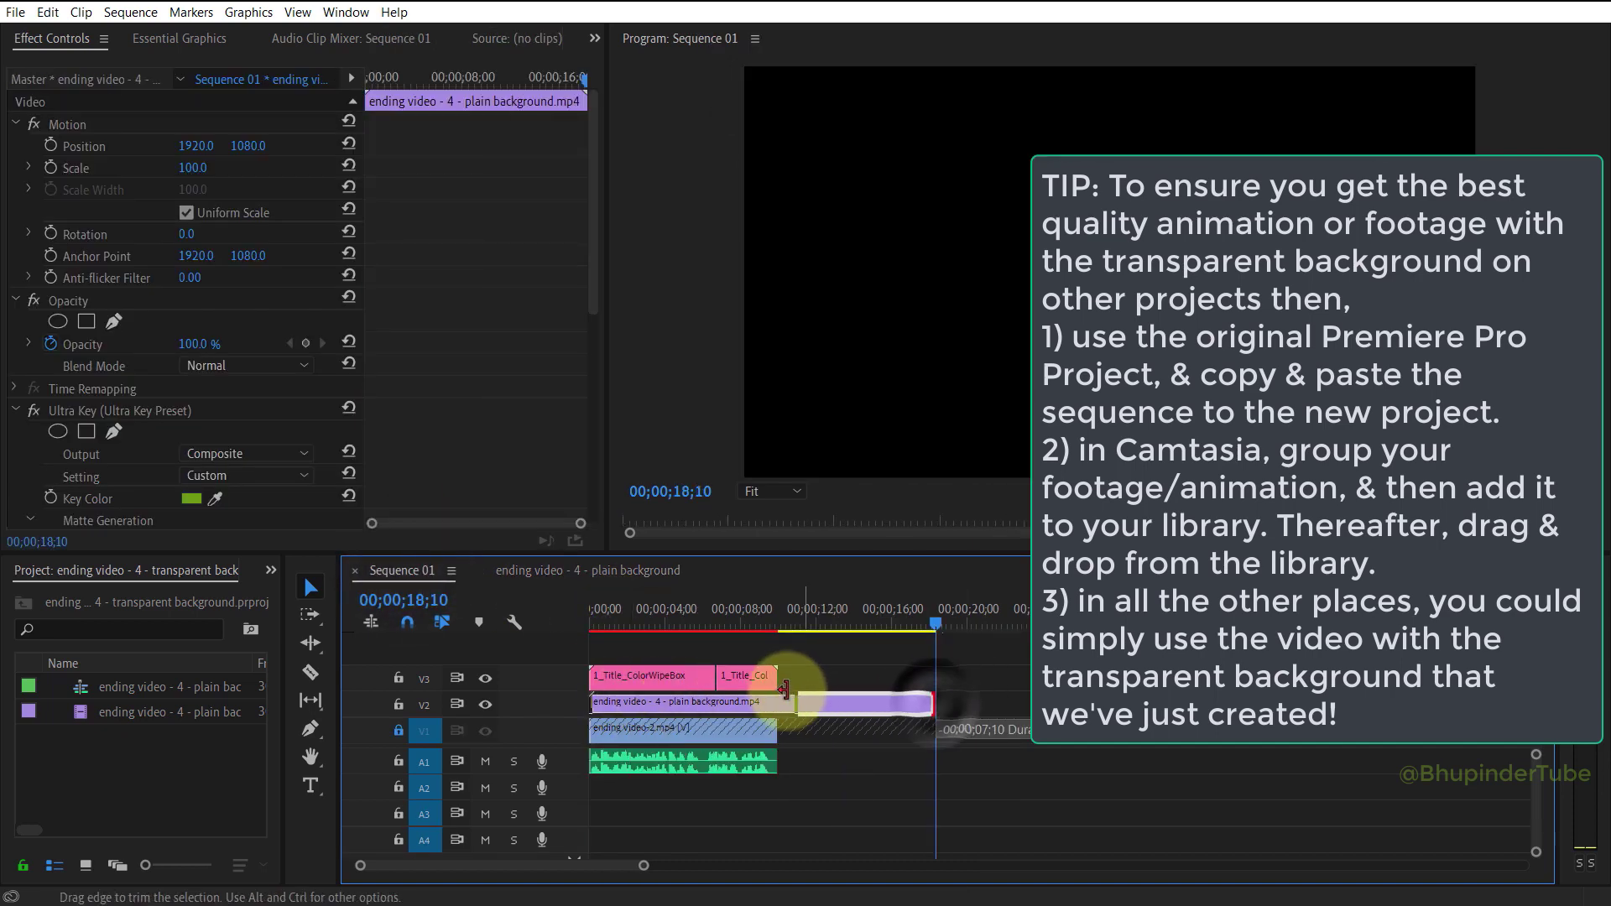
drag(852, 693, 777, 701)
click(612, 626)
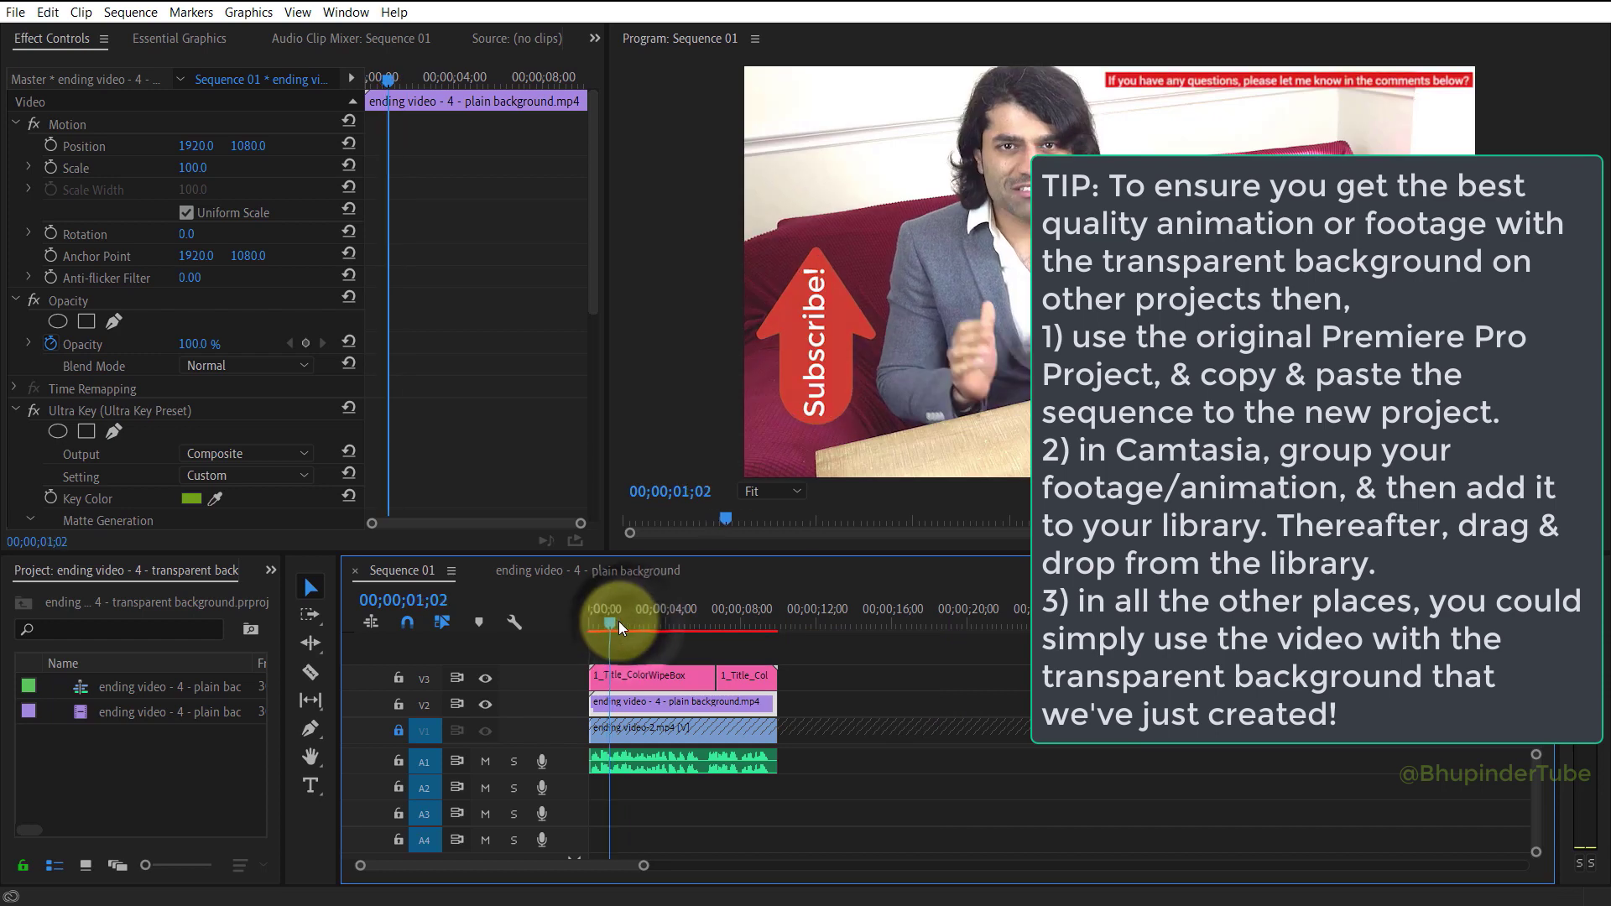
drag(612, 626, 669, 625)
click(15, 11)
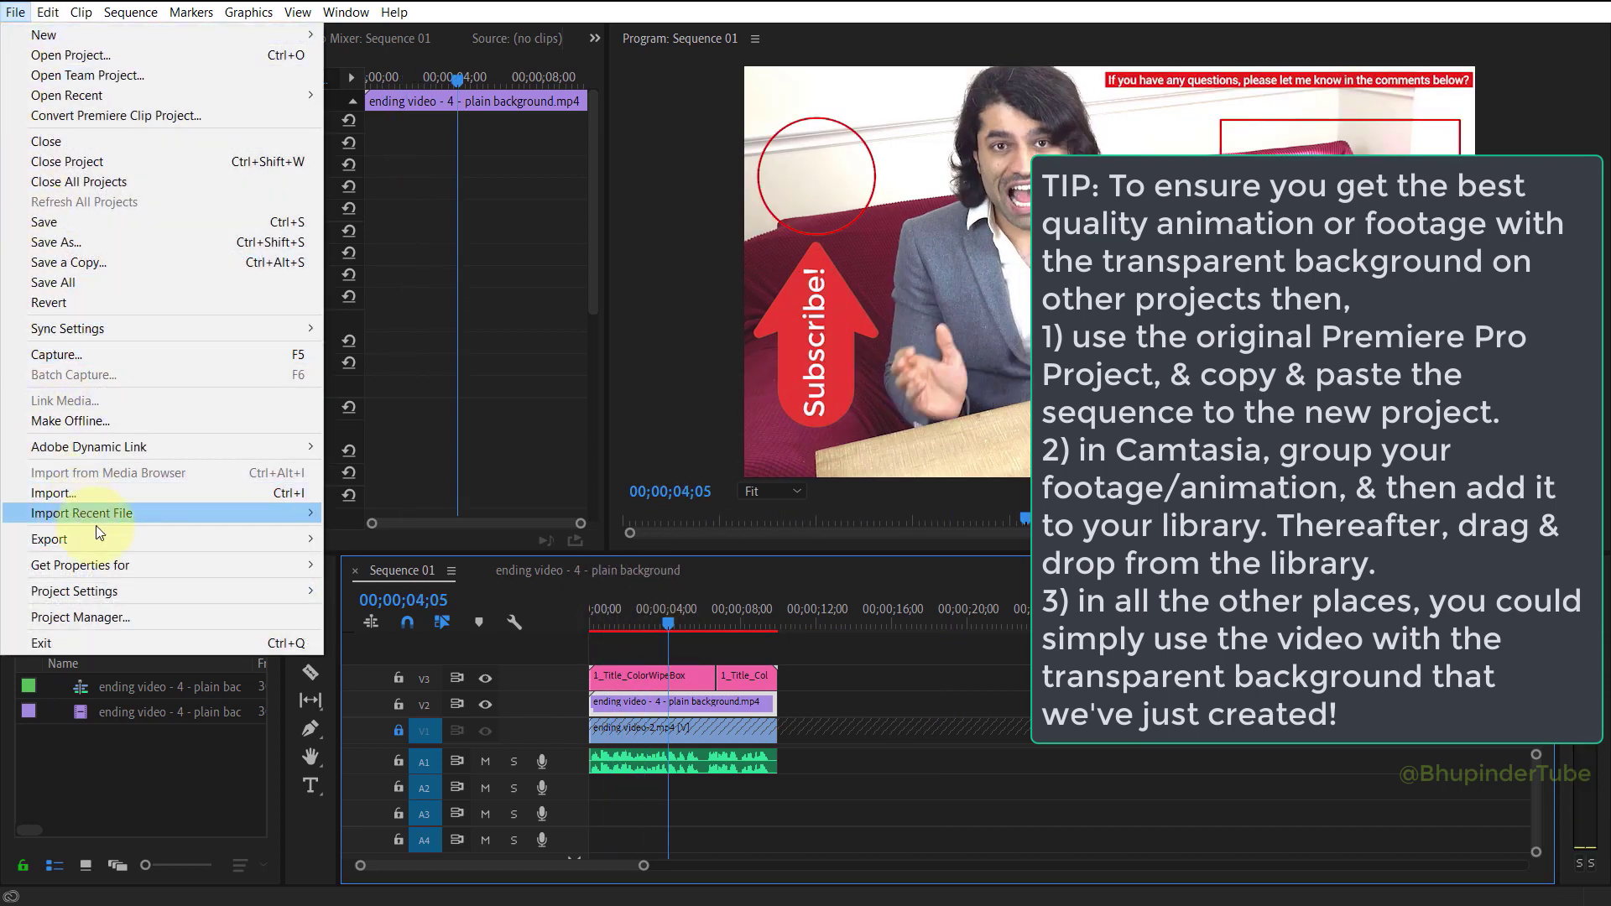
- Open the Export Settings dialog for Sequence 01 via File > Export > Media
mouse_move(51, 539)
click(434, 535)
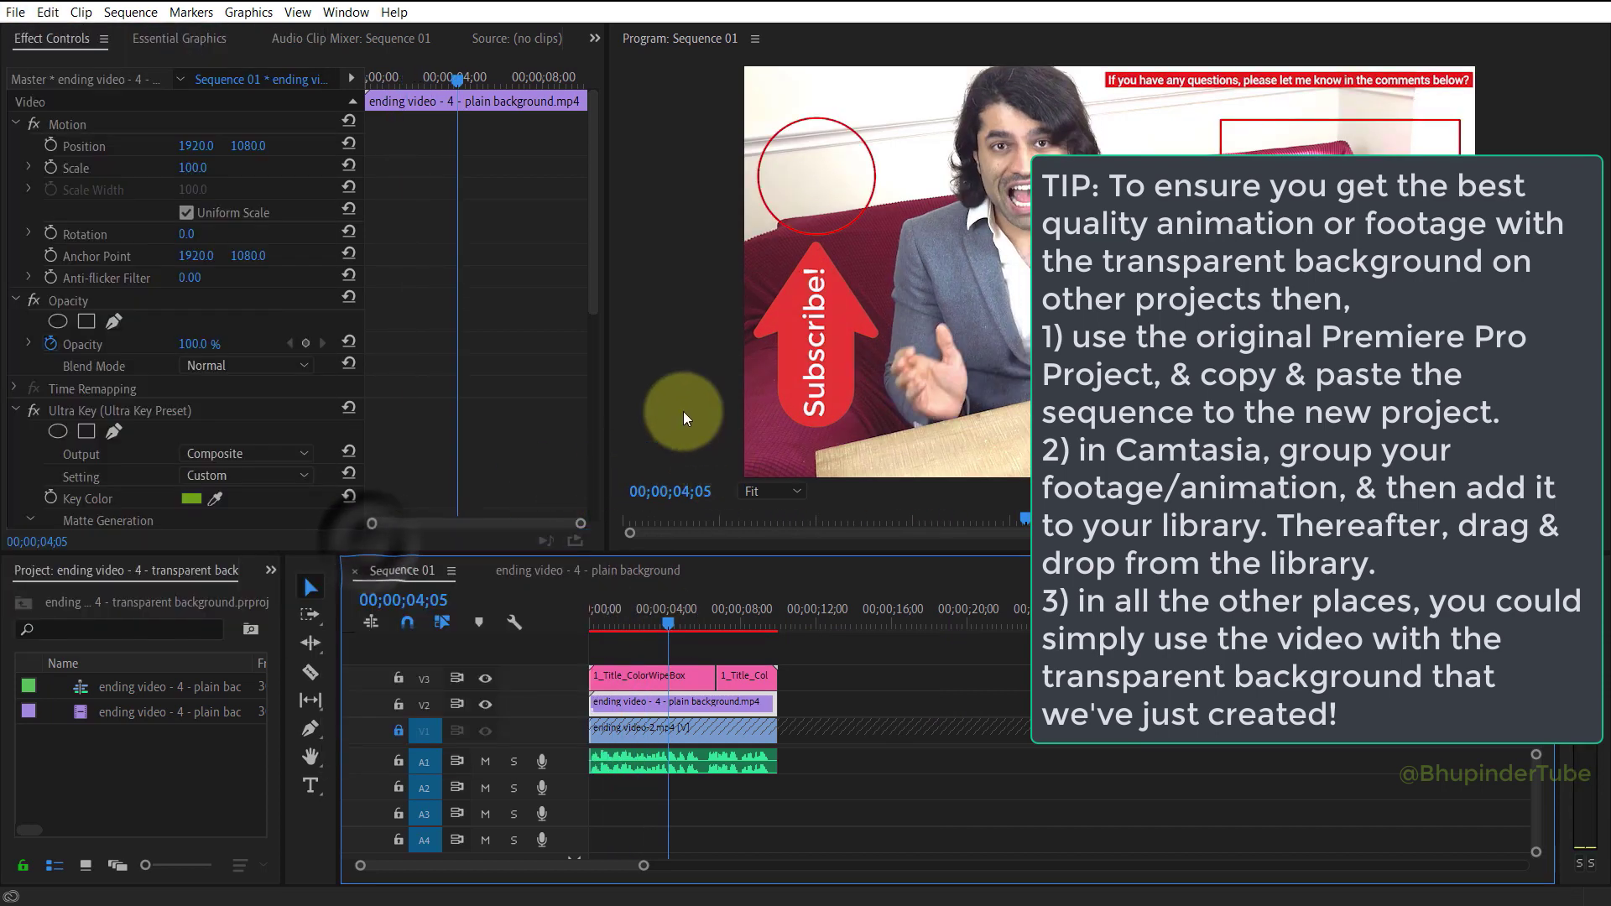